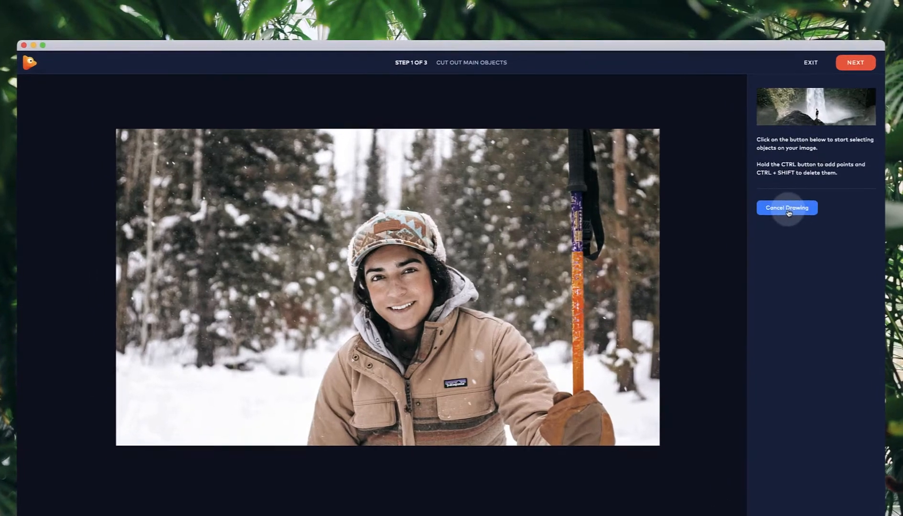
# Start an object selection and trace the woman's outline from the jacket sleeve beside the open snow, along the hood and around her hat
pyautogui.click(767, 198)
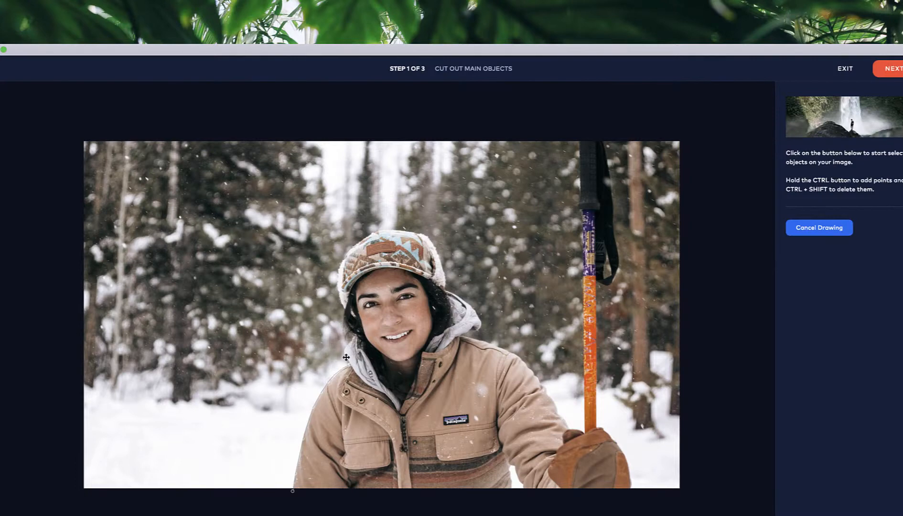
pyautogui.scroll(3, 343, 336)
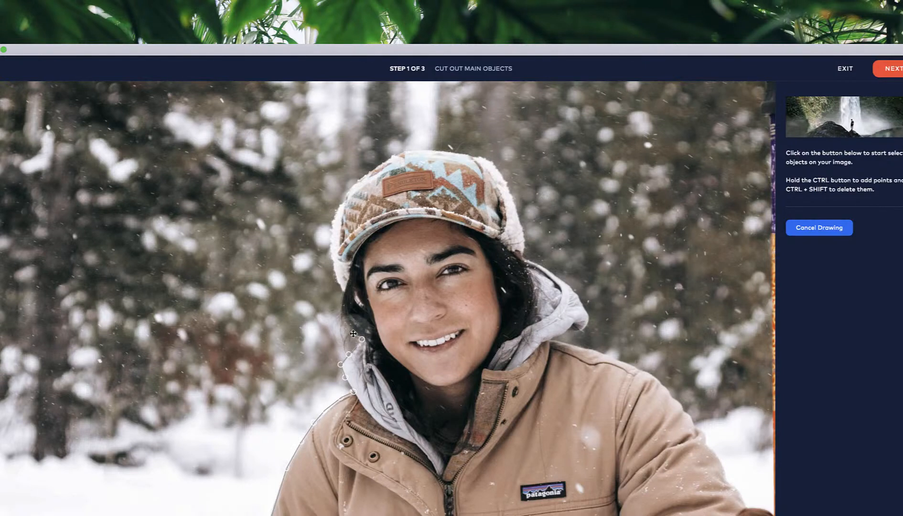
pyautogui.click(342, 317)
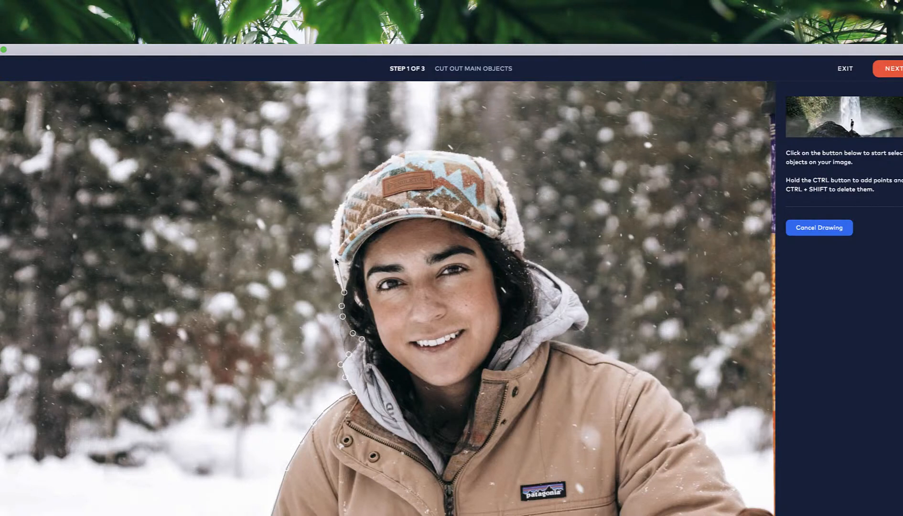
pyautogui.click(344, 199)
pyautogui.click(350, 191)
pyautogui.click(363, 176)
pyautogui.click(383, 163)
pyautogui.click(403, 151)
pyautogui.click(467, 155)
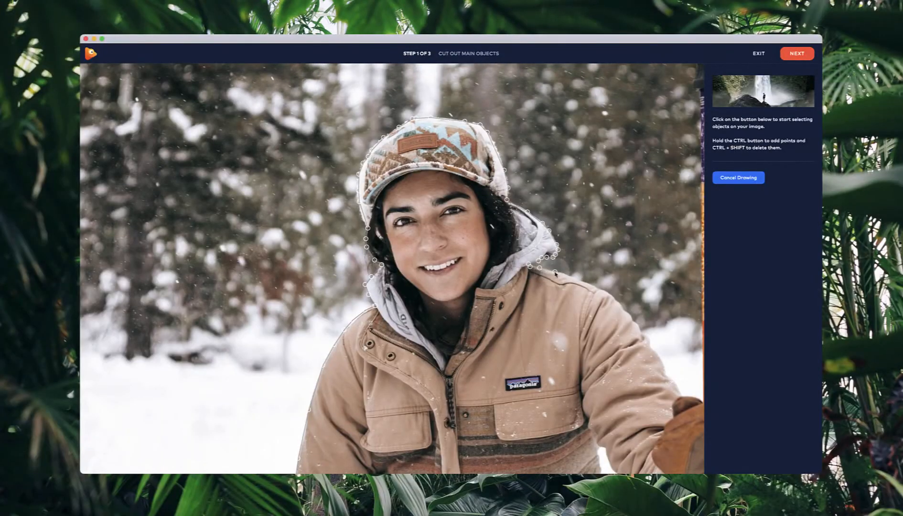
# Continue the outline down the raised arm's sleeve to the glove, and up the pole to the image's top edge
pyautogui.click(648, 348)
pyautogui.click(667, 378)
pyautogui.scroll(-5, 392, 268)
pyautogui.scroll(10, 482, 143)
pyautogui.click(476, 210)
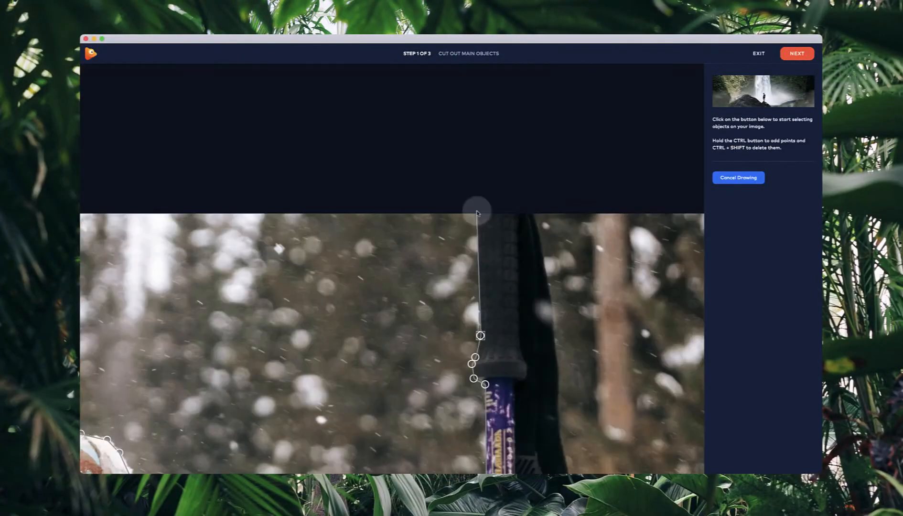
# Trace the outline down the black pole strap, along the orange pole and around the glove to the image's bottom edge
pyautogui.click(553, 348)
pyautogui.scroll(-5, 556, 413)
pyautogui.click(496, 167)
pyautogui.click(498, 221)
pyautogui.click(482, 266)
pyautogui.click(470, 277)
pyautogui.scroll(-10, 445, 272)
pyautogui.click(415, 368)
pyautogui.scroll(-5, 459, 391)
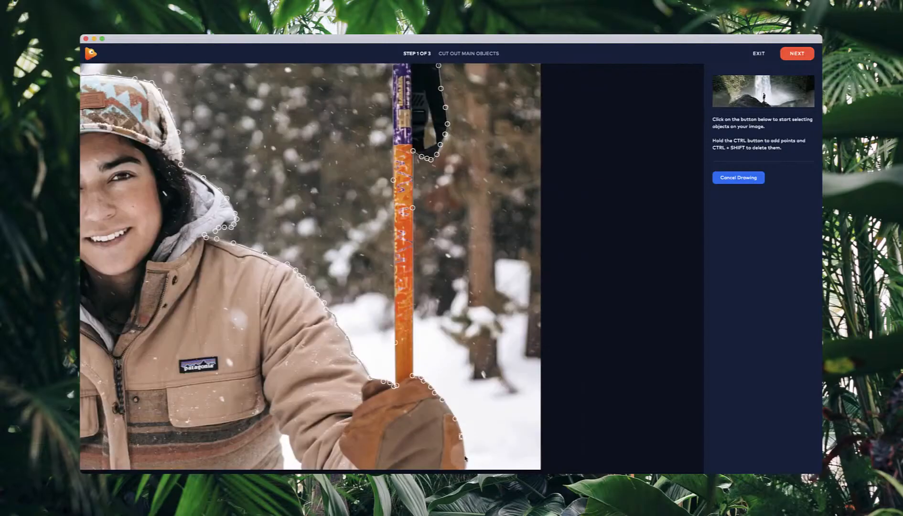
# Outline the snowy gap between arm and jacket, and close the selection along the image's bottom edge at its starting point
pyautogui.click(301, 344)
pyautogui.click(280, 340)
pyautogui.click(278, 349)
pyautogui.hscroll(-10, 278, 348)
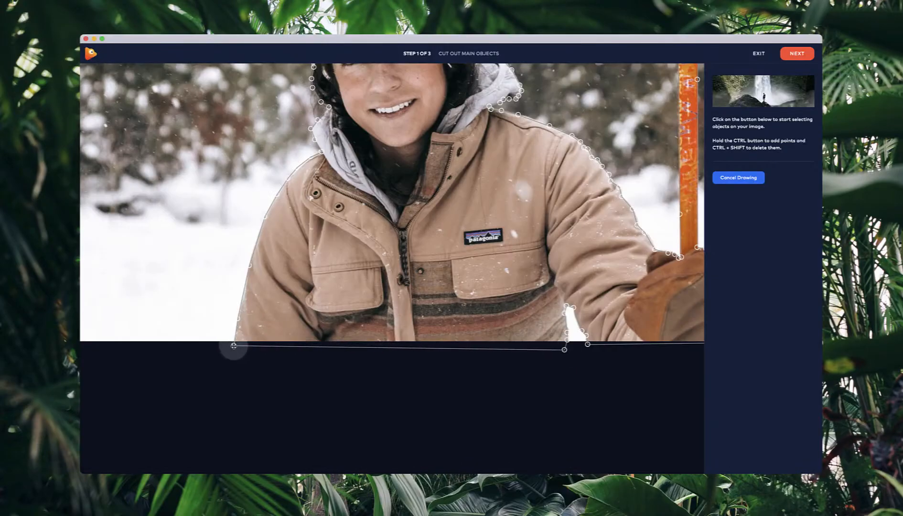
pyautogui.click(234, 346)
pyautogui.scroll(-5, 375, 243)
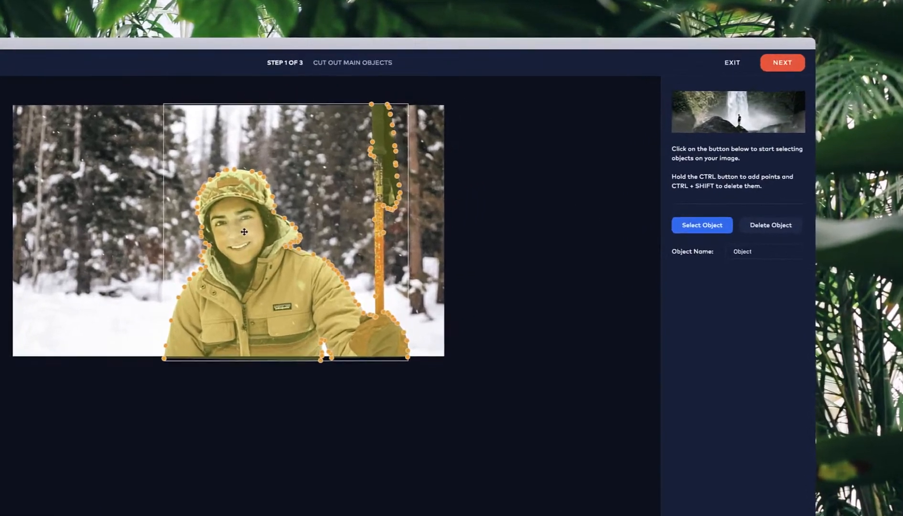
# Name the selected object Lady and deselect it
pyautogui.click(788, 197)
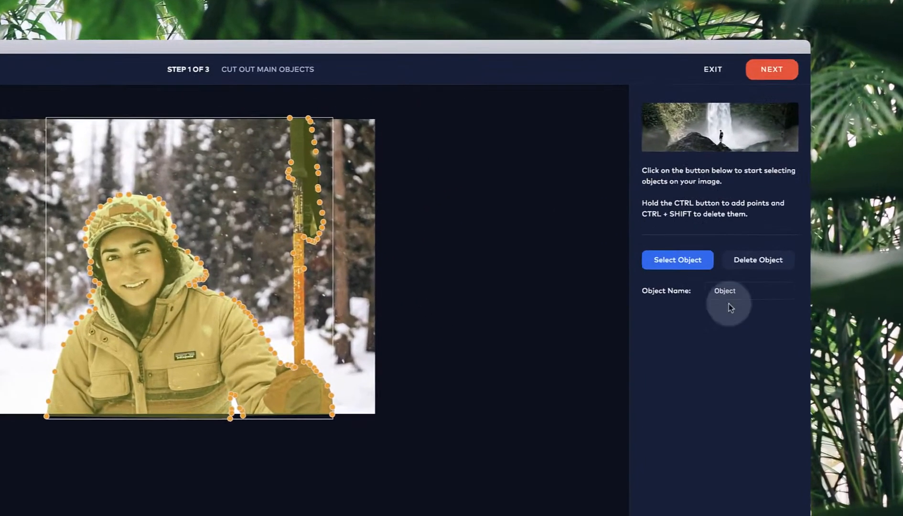
pyautogui.moveTo(761, 301); pyautogui.dragTo(678, 296)
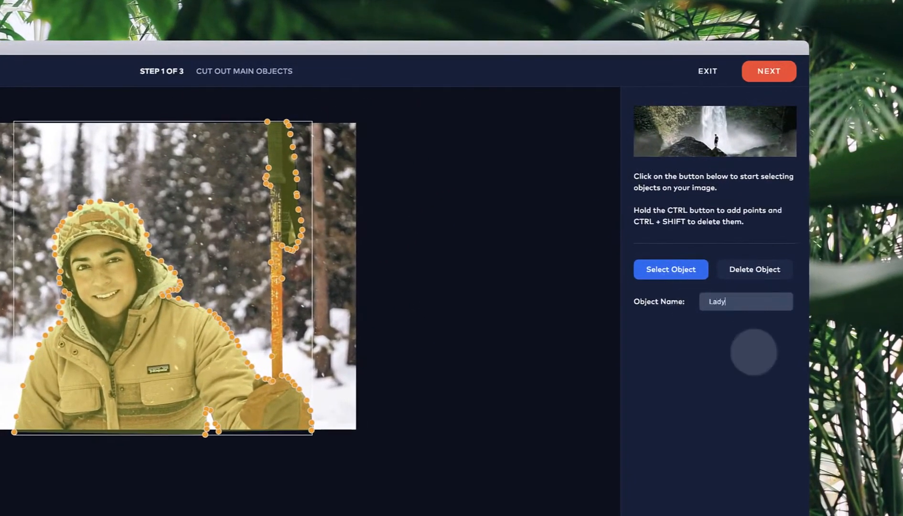
pyautogui.click(490, 255)
pyautogui.moveTo(376, 221); pyautogui.dragTo(400, 291)
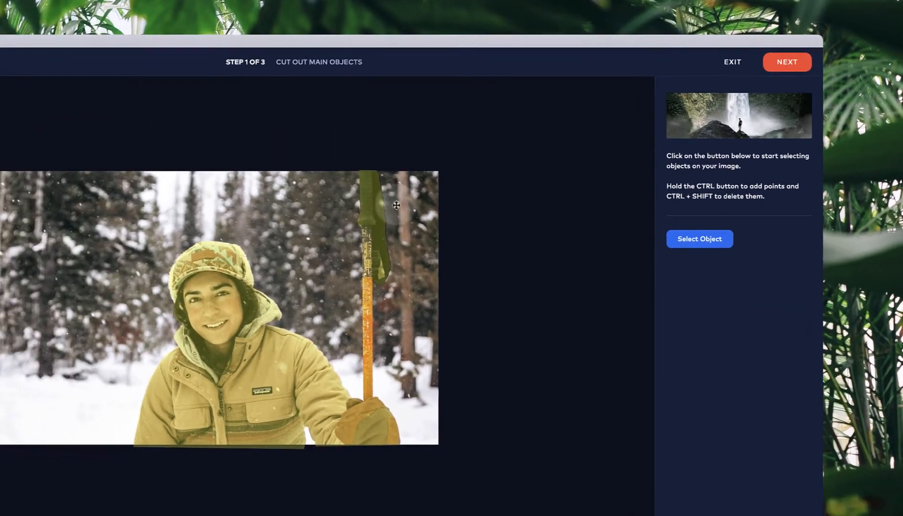
pyautogui.scroll(3, 276, 267)
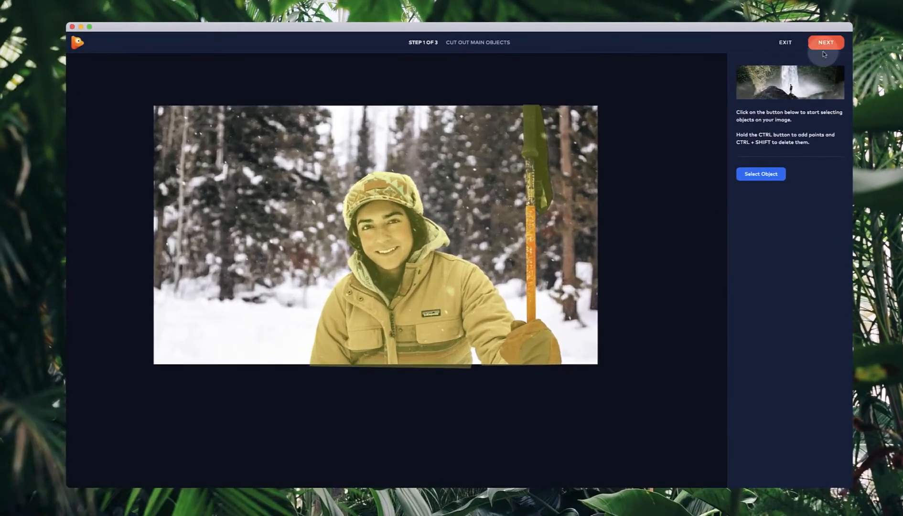
# Proceed to filling the background space, start cloning on the background layer, and set the clone radius to 100
pyautogui.click(824, 52)
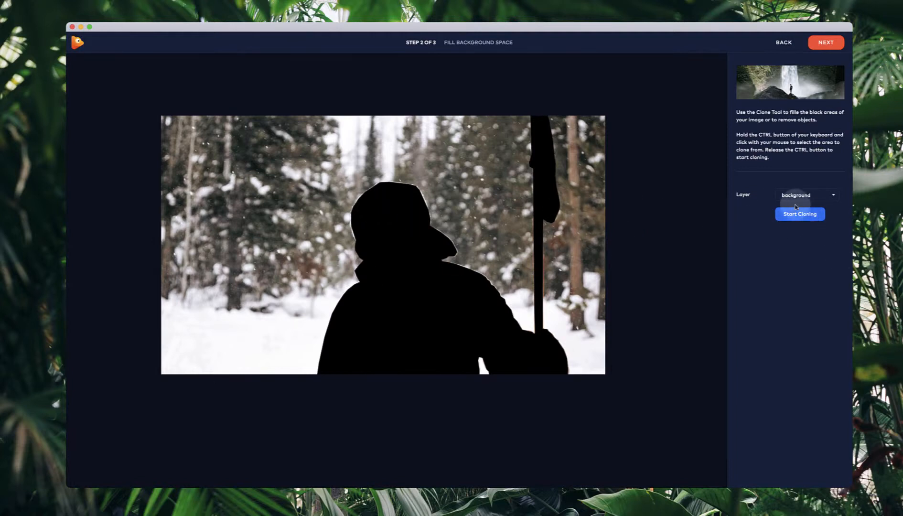
pyautogui.click(794, 220)
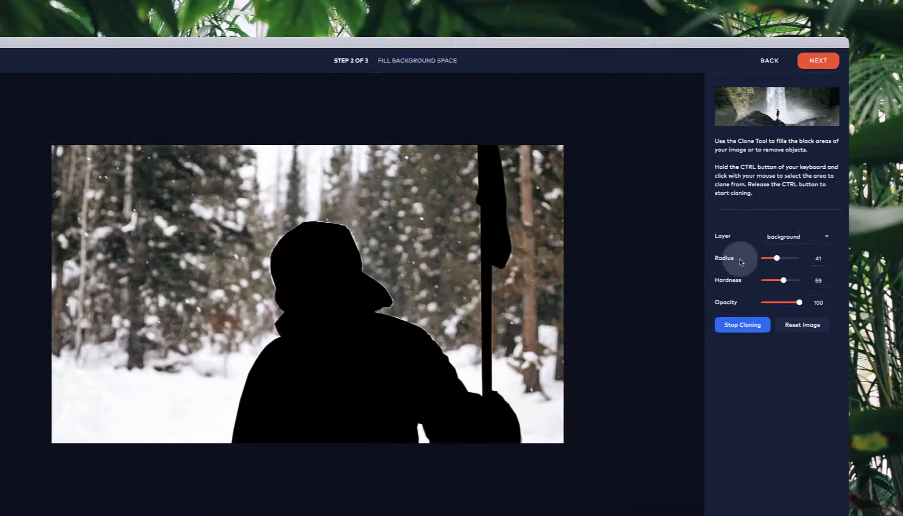
pyautogui.keyDown('ctrl'); pyautogui.click(311, 211); pyautogui.keyUp('ctrl')
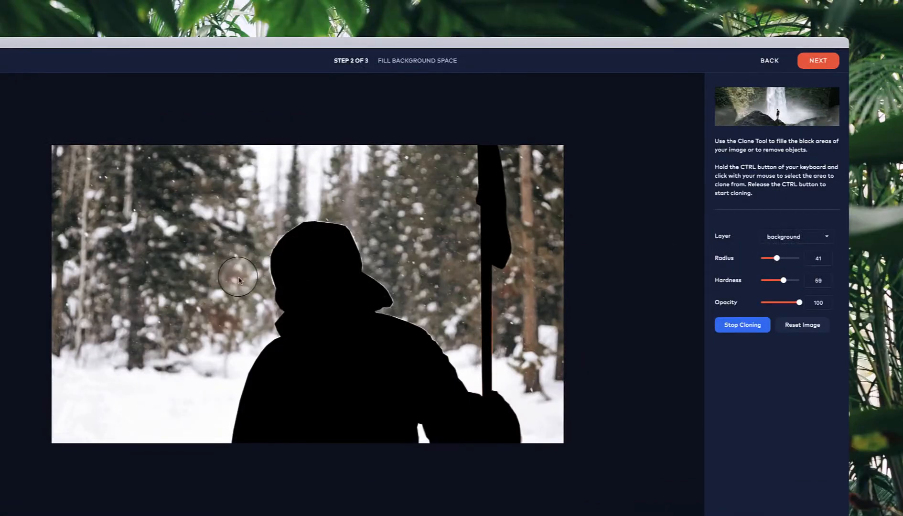
pyautogui.moveTo(777, 258); pyautogui.dragTo(800, 258)
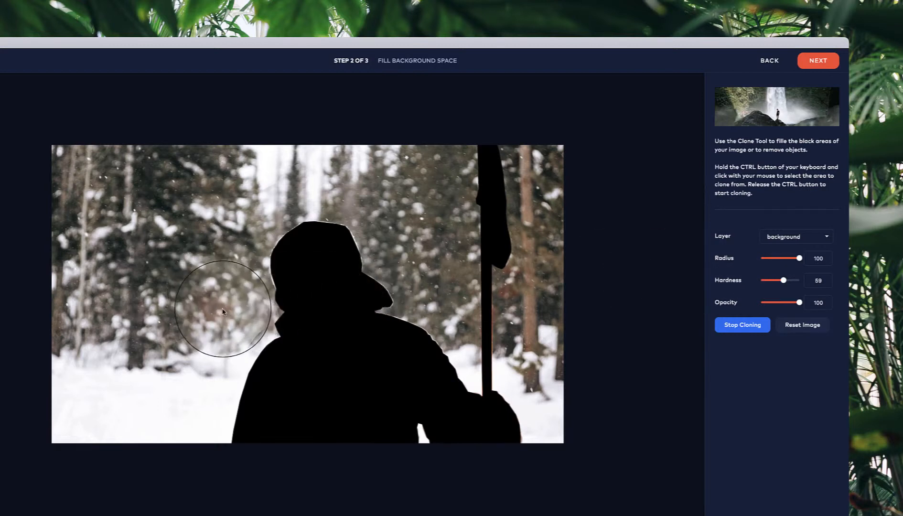
# With hardness 63, sample the trees beside the silhouette and clone them over the adjacent side of the head and neck
pyautogui.keyDown('ctrl'); pyautogui.click(222, 309); pyautogui.keyUp('ctrl')
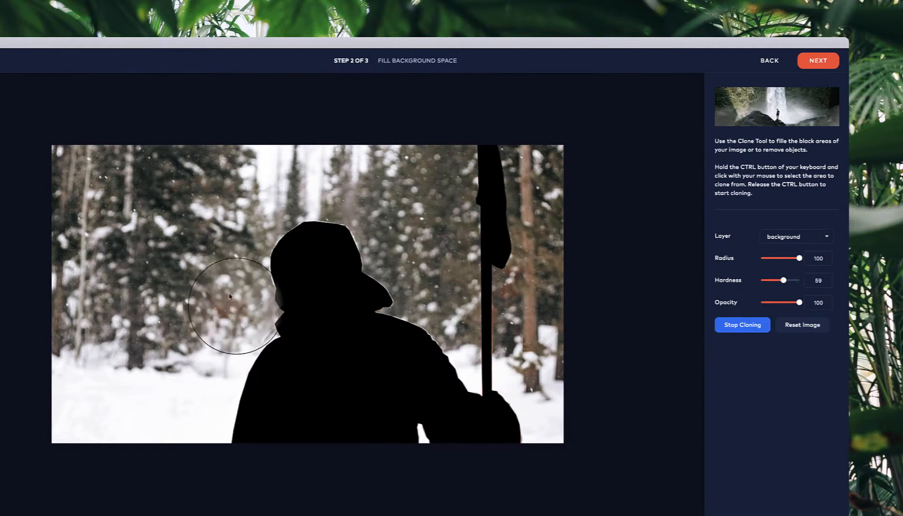
pyautogui.scroll(3, 241, 310)
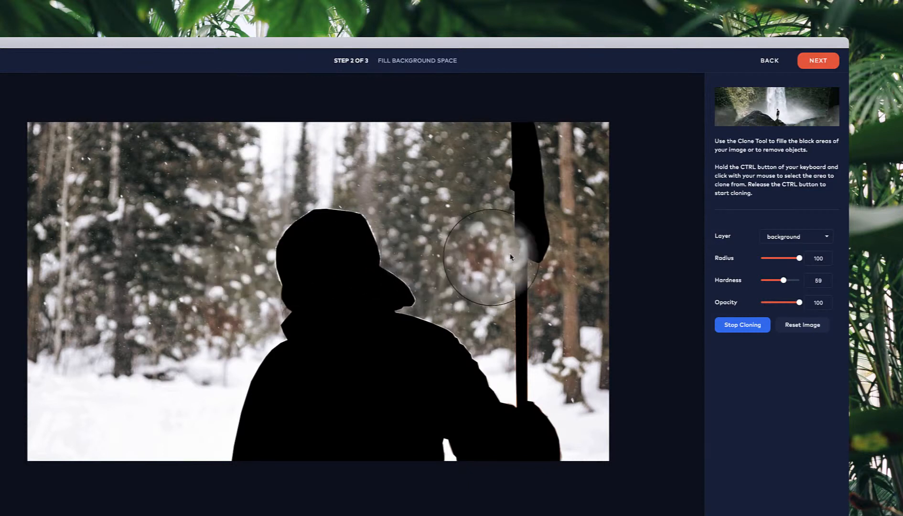
pyautogui.scroll(-2, 237, 304)
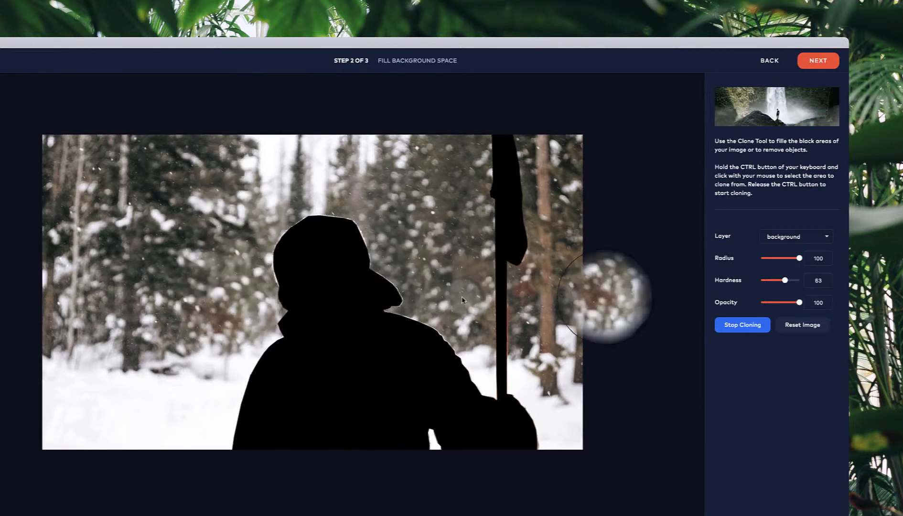
pyautogui.keyDown('ctrl'); pyautogui.click(229, 320); pyautogui.keyUp('ctrl')
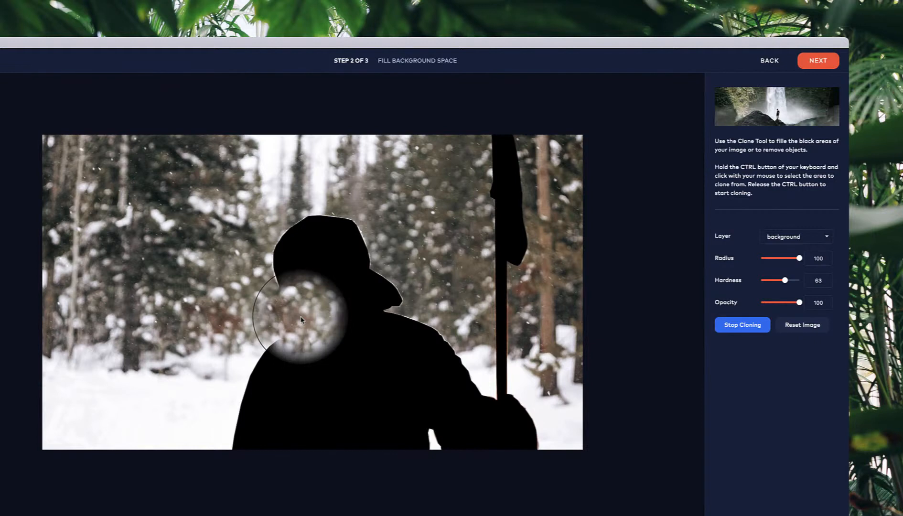
pyautogui.moveTo(301, 320)
pyautogui.mouseDown()
pyautogui.moveTo(301, 299)
pyautogui.moveTo(284, 292)
pyautogui.moveTo(273, 262)
pyautogui.mouseUp()
# Sample the trees between the head and the pole and clone them over the rest of the head and hood
pyautogui.click(538, 237)
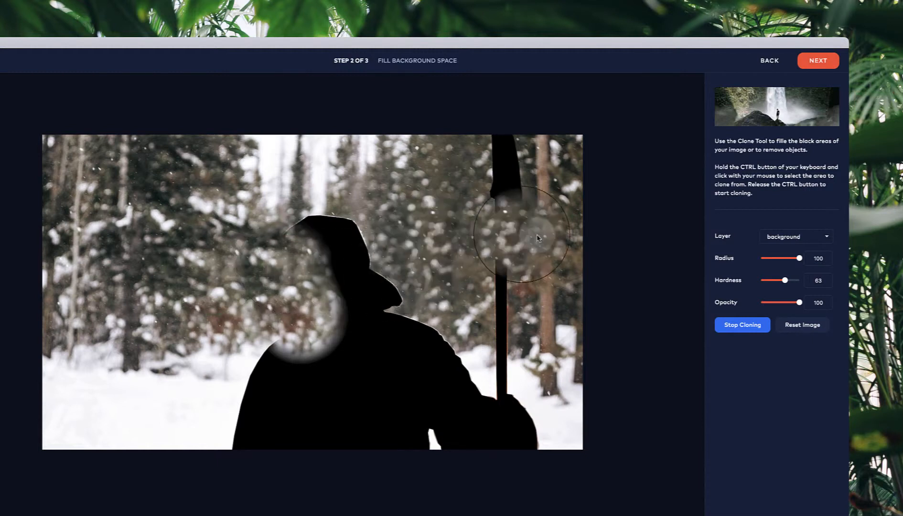
pyautogui.moveTo(421, 237)
pyautogui.mouseDown()
pyautogui.moveTo(372, 256)
pyautogui.moveTo(368, 275)
pyautogui.moveTo(348, 242)
pyautogui.moveTo(372, 307)
pyautogui.moveTo(357, 308)
pyautogui.moveTo(380, 306)
pyautogui.moveTo(265, 331)
pyautogui.moveTo(253, 341)
pyautogui.moveTo(256, 380)
pyautogui.moveTo(174, 387)
pyautogui.moveTo(159, 427)
pyautogui.moveTo(180, 433)
pyautogui.moveTo(96, 506)
pyautogui.moveTo(126, 510)
pyautogui.mouseUp()
pyautogui.keyDown('ctrl'); pyautogui.click(415, 235); pyautogui.keyUp('ctrl')
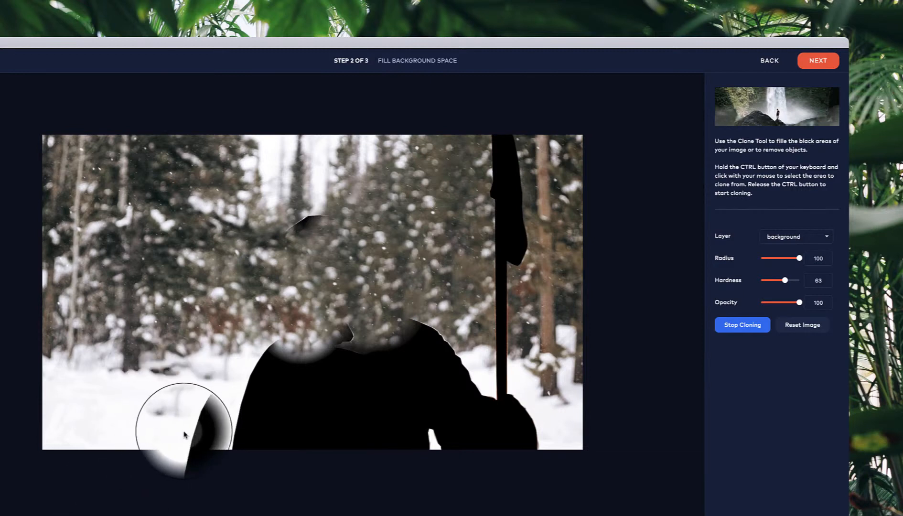
# Sample the open snow beside the body and clone the snow and tree line over the adjoining half of the jacket silhouette
pyautogui.keyDown('ctrl'); pyautogui.click(184, 433); pyautogui.keyUp('ctrl')
pyautogui.moveTo(183, 430)
pyautogui.mouseDown()
pyautogui.moveTo(274, 434)
pyautogui.moveTo(256, 437)
pyautogui.moveTo(260, 423)
pyautogui.moveTo(309, 435)
pyautogui.moveTo(303, 422)
pyautogui.moveTo(260, 420)
pyautogui.mouseUp()
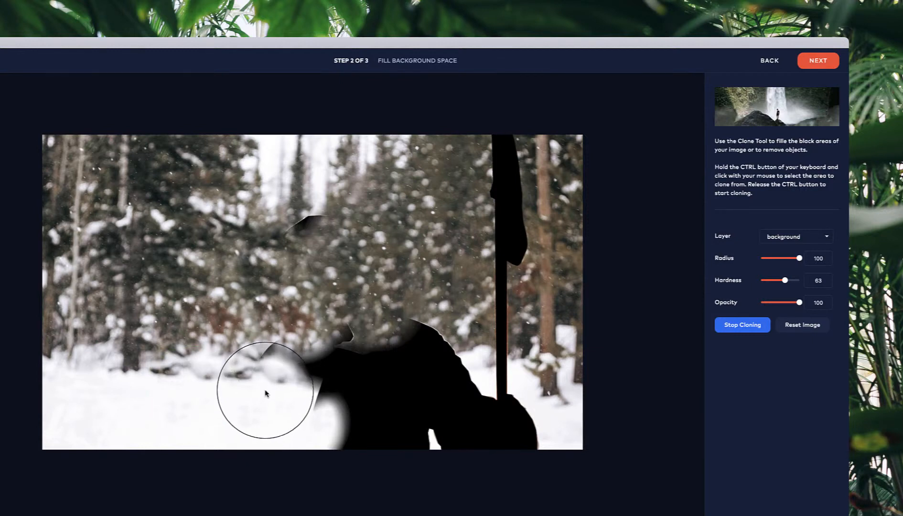
pyautogui.moveTo(267, 381); pyautogui.dragTo(268, 377)
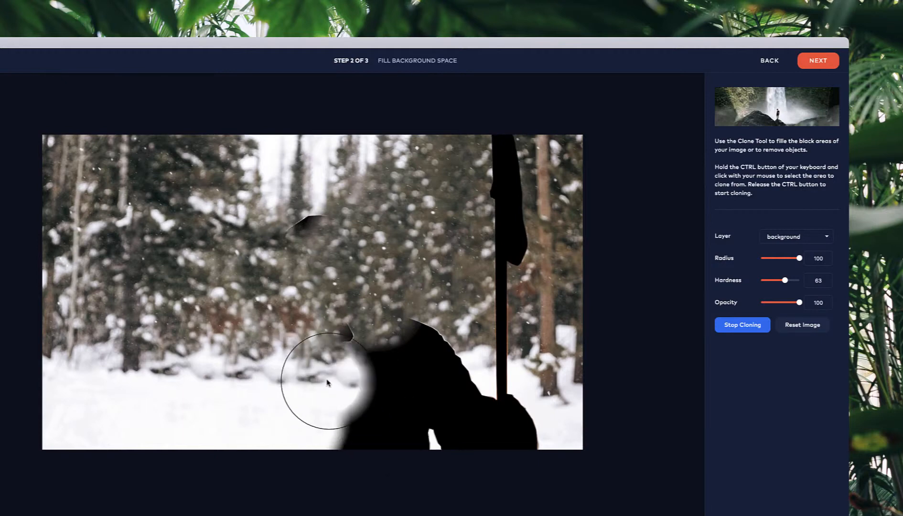
pyautogui.moveTo(327, 382); pyautogui.dragTo(334, 349)
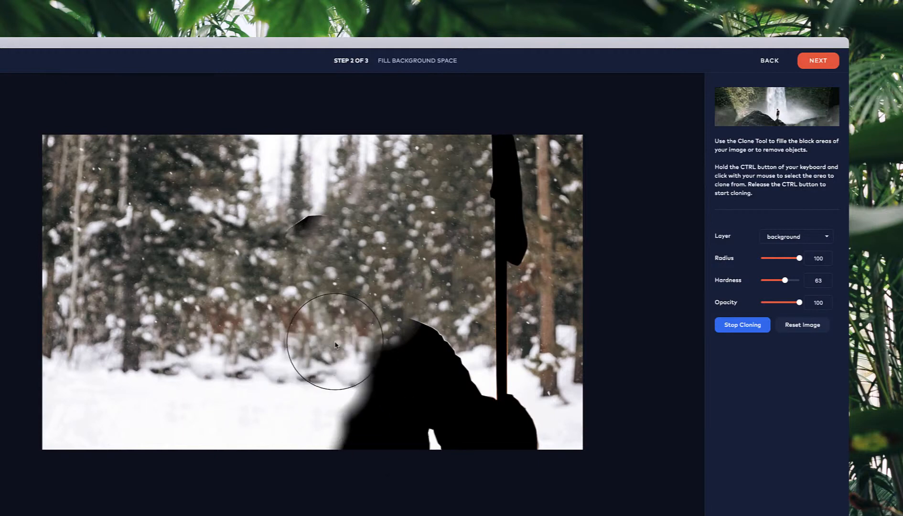
pyautogui.click(335, 342)
# Sample the bright gap between the background trees and clone it over the leftover black patch of the hat
pyautogui.scroll(5, 382, 158)
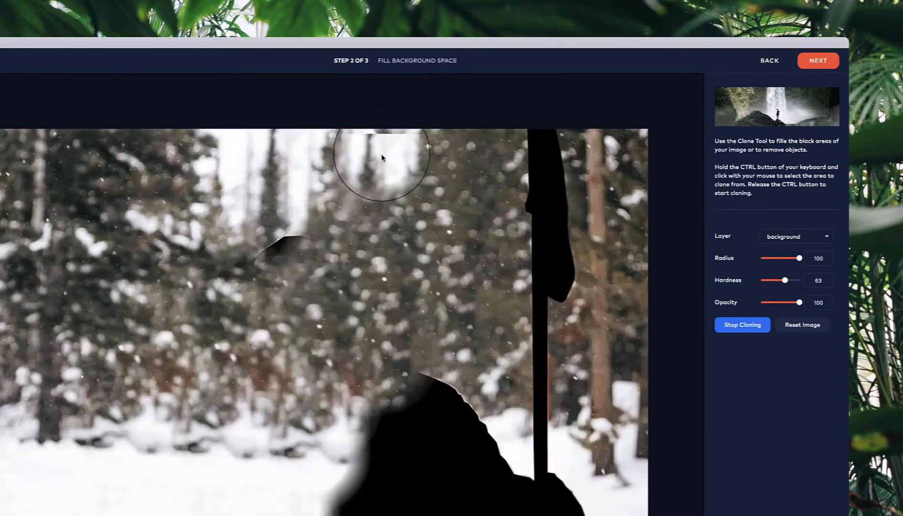
pyautogui.keyDown('ctrl'); pyautogui.click(236, 216); pyautogui.keyUp('ctrl')
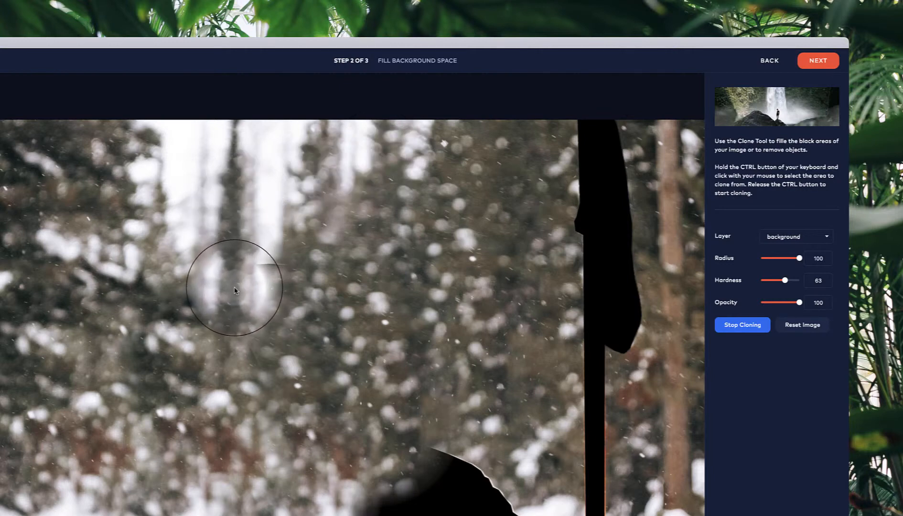
pyautogui.scroll(-1, 233, 286)
pyautogui.scroll(-1, 233, 286)
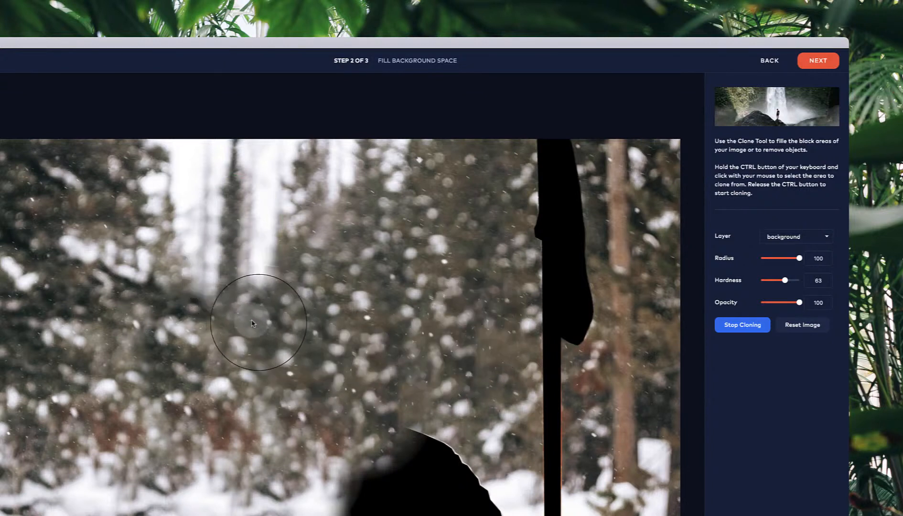
# Sample the trees beside the pole and clone them down over the black pole handle, strap and upper shaft
pyautogui.scroll(-1, 392, 341)
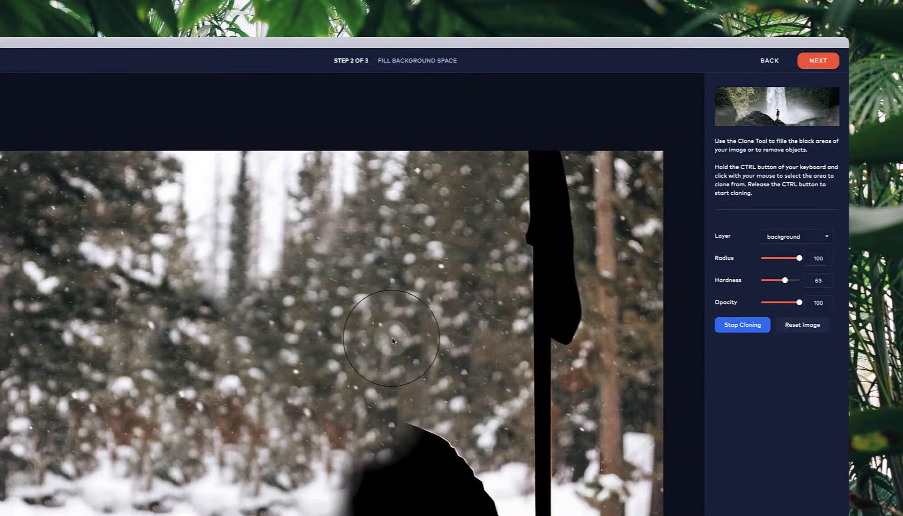
pyautogui.scroll(-1, 392, 341)
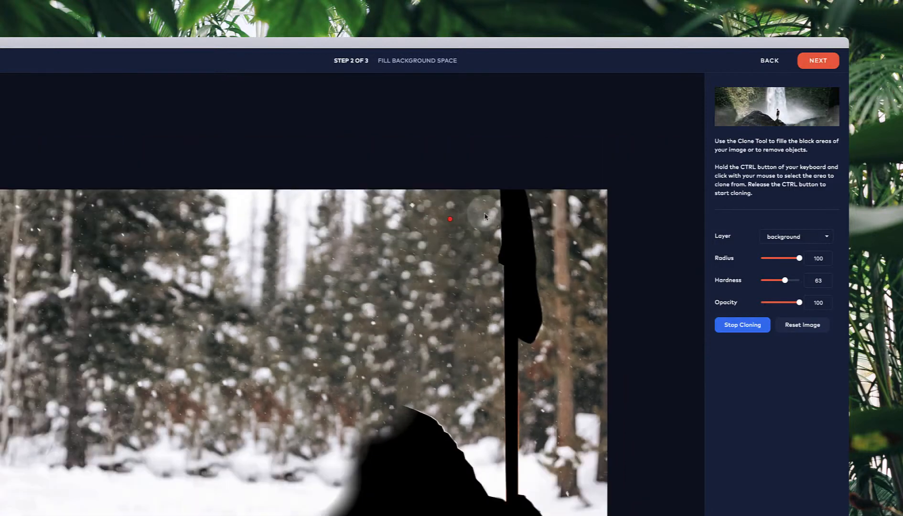
pyautogui.moveTo(505, 216); pyautogui.dragTo(513, 371)
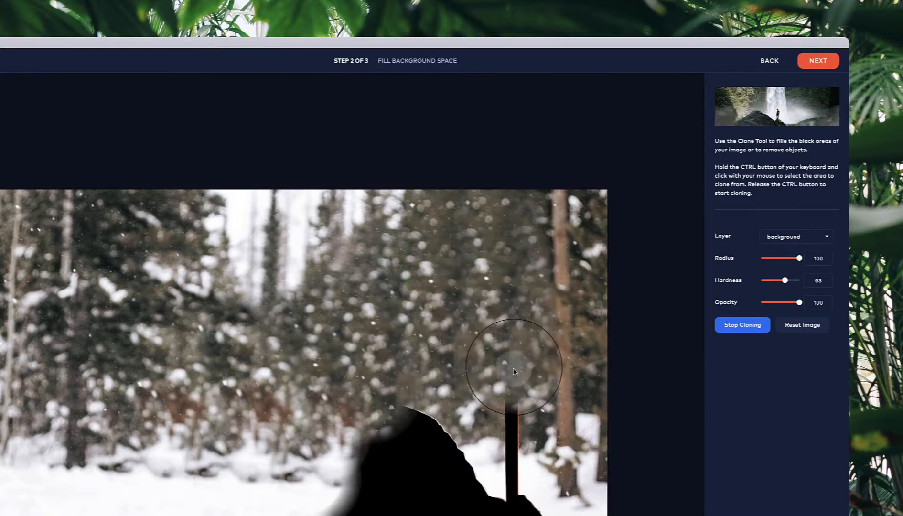
# Sample the snow in the foreground and clone it over the lower jacket, arm and glove silhouette
pyautogui.keyDown('ctrl'); pyautogui.click(310, 448); pyautogui.keyUp('ctrl')
pyautogui.moveTo(392, 452)
pyautogui.mouseDown()
pyautogui.moveTo(445, 448)
pyautogui.moveTo(436, 432)
pyautogui.moveTo(397, 446)
pyautogui.moveTo(454, 412)
pyautogui.mouseUp()
pyautogui.scroll(3, 615, 444)
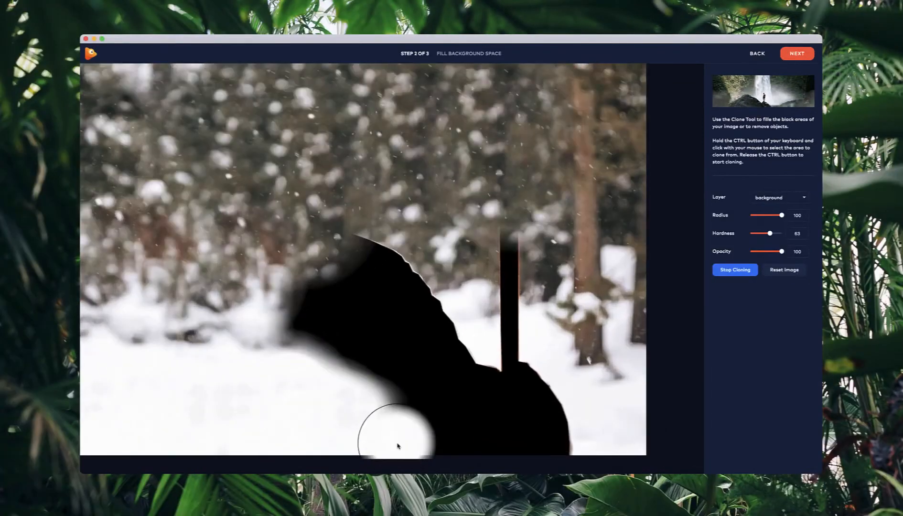
pyautogui.scroll(-3, 445, 437)
pyautogui.moveTo(445, 430)
pyautogui.mouseDown()
pyautogui.moveTo(448, 411)
pyautogui.moveTo(489, 409)
pyautogui.moveTo(494, 395)
pyautogui.moveTo(381, 390)
pyautogui.mouseUp()
# Clone sampled trees over the remaining black shoulder and pole areas, and stop cloning
pyautogui.keyDown('ctrl'); pyautogui.click(165, 279); pyautogui.keyUp('ctrl')
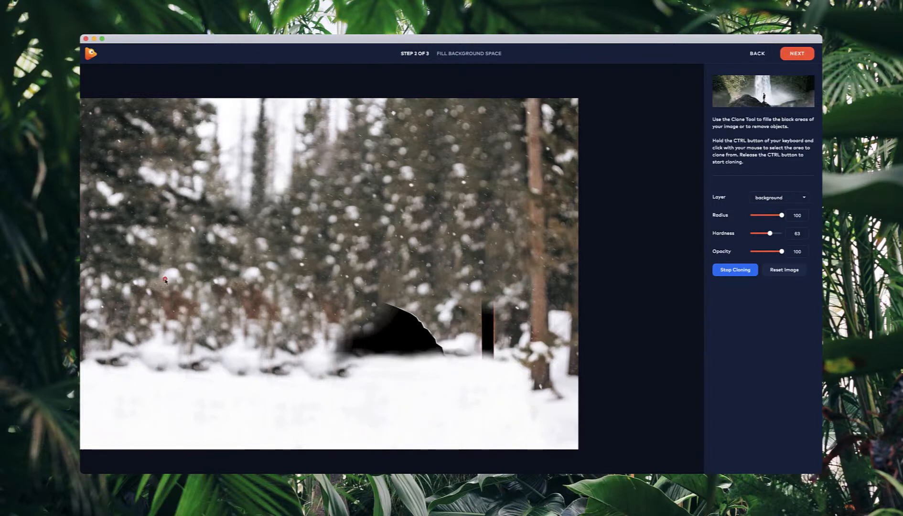
pyautogui.moveTo(382, 316)
pyautogui.mouseDown()
pyautogui.moveTo(404, 309)
pyautogui.moveTo(487, 330)
pyautogui.mouseUp()
pyautogui.scroll(-3, 335, 298)
pyautogui.keyDown('ctrl'); pyautogui.click(403, 302); pyautogui.keyUp('ctrl')
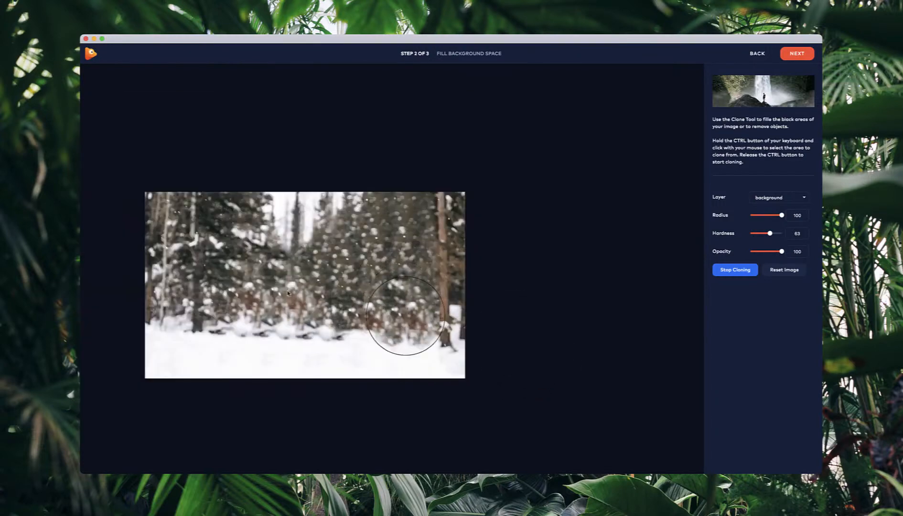
pyautogui.click(735, 269)
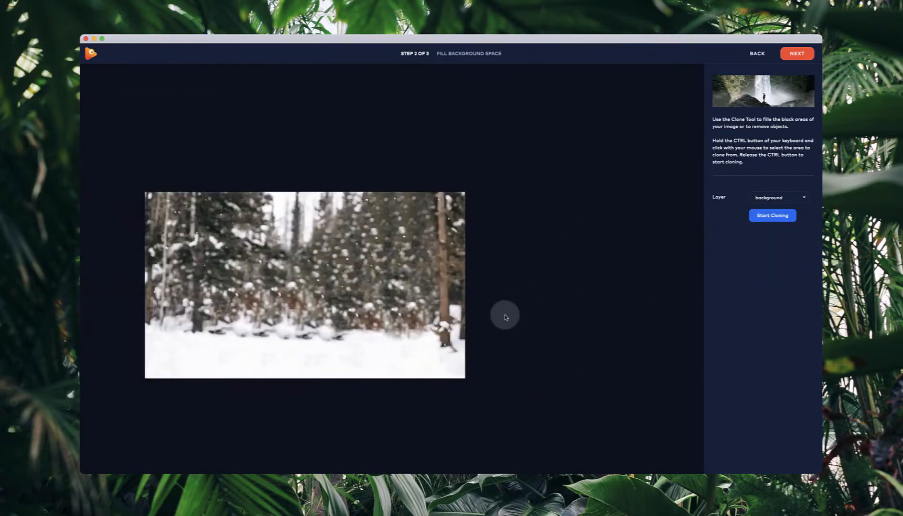
# Check the filled background and continue past the Fill Background Space stage to the animation editor
pyautogui.moveTo(505, 315); pyautogui.dragTo(584, 306)
pyautogui.scroll(3, 406, 298)
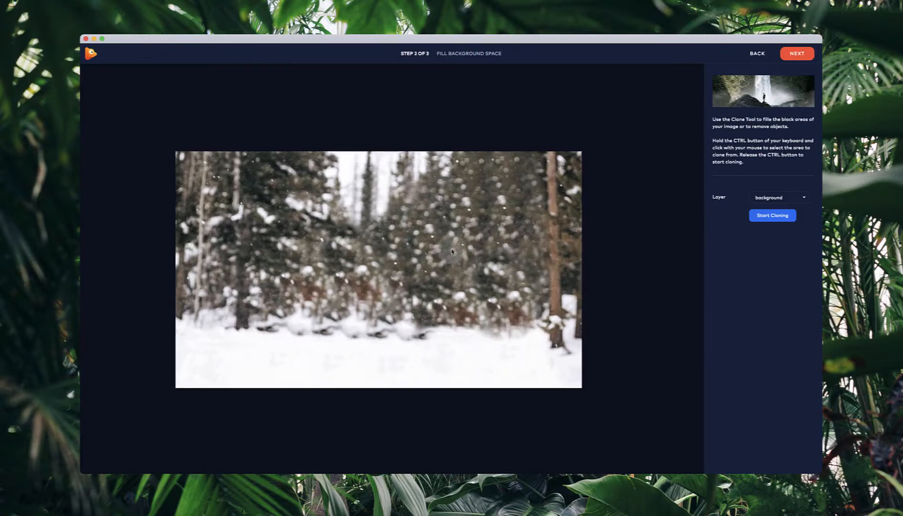
pyautogui.click(797, 53)
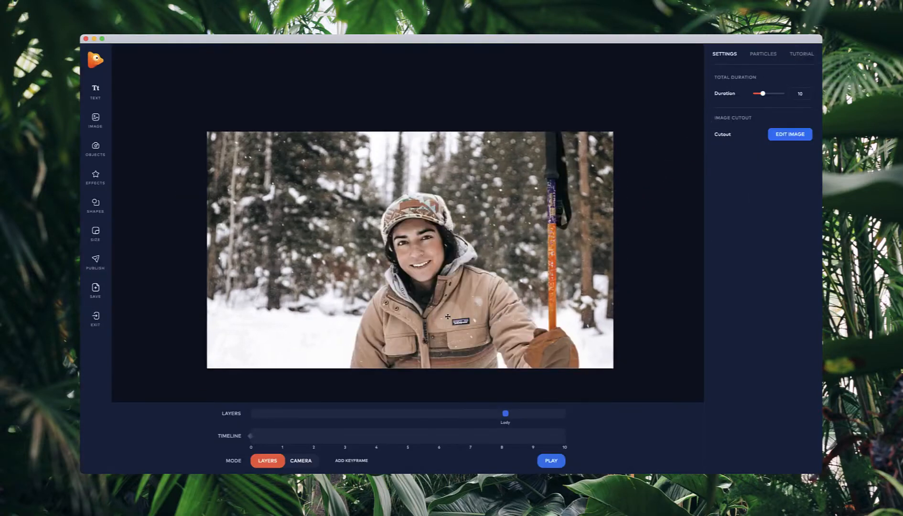
# Select the Lady layer and try it at several different depths
pyautogui.click(447, 317)
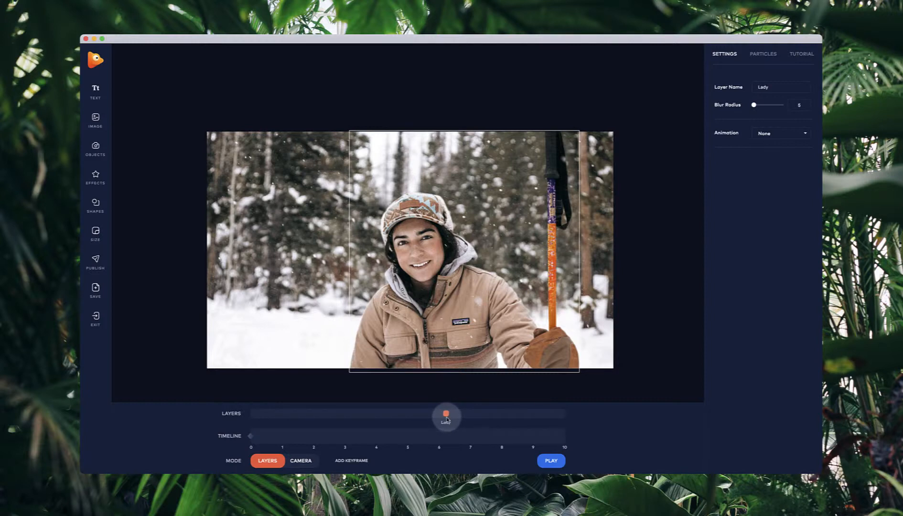
pyautogui.moveTo(447, 415); pyautogui.dragTo(246, 419)
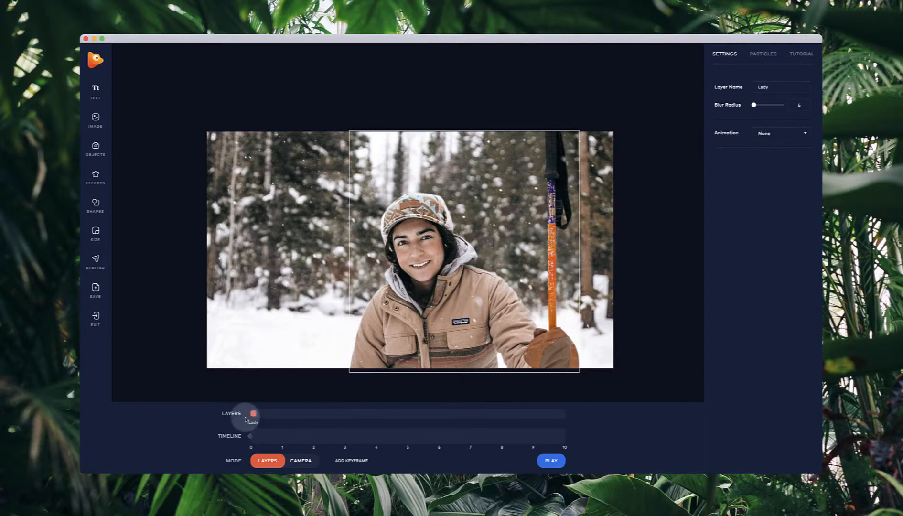
pyautogui.moveTo(270, 421); pyautogui.dragTo(335, 422)
# Shift the camera centre slightly in camera mode and place the Lady layer about 60% along the depth range
pyautogui.click(302, 459)
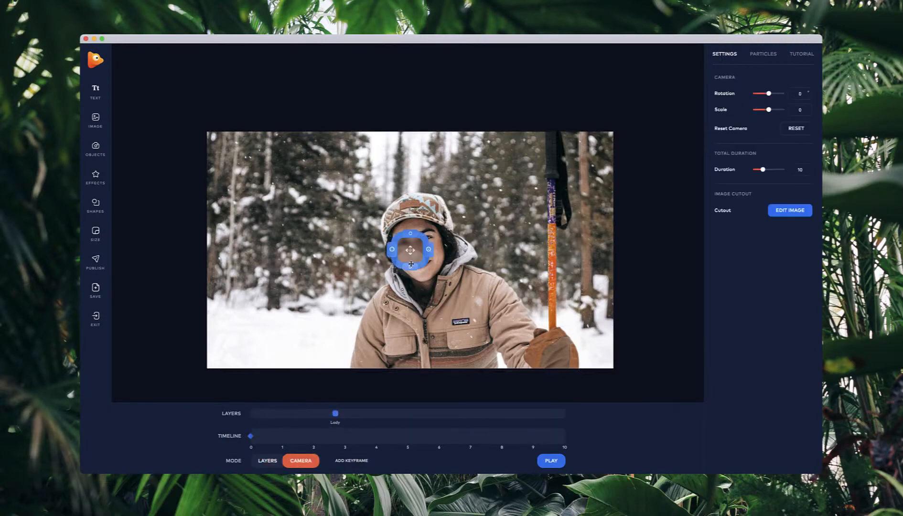
pyautogui.moveTo(393, 265); pyautogui.dragTo(414, 267)
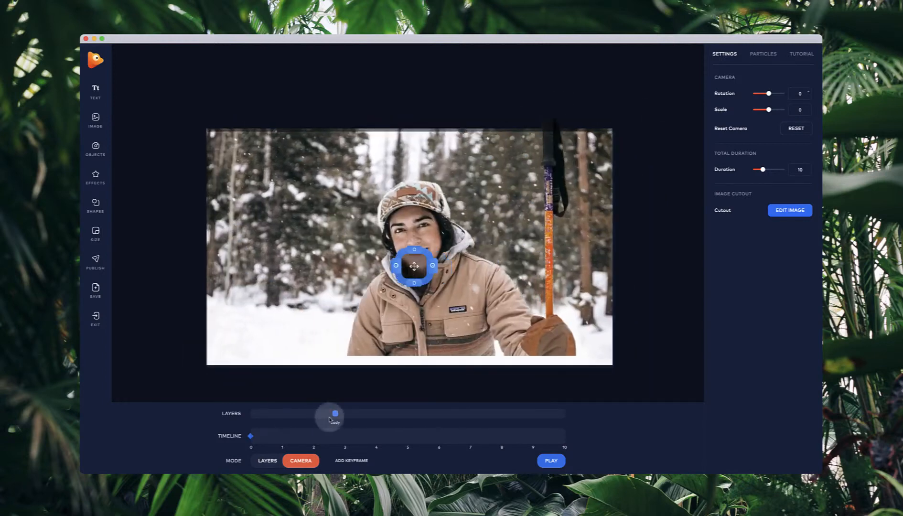
pyautogui.moveTo(335, 413); pyautogui.dragTo(435, 413)
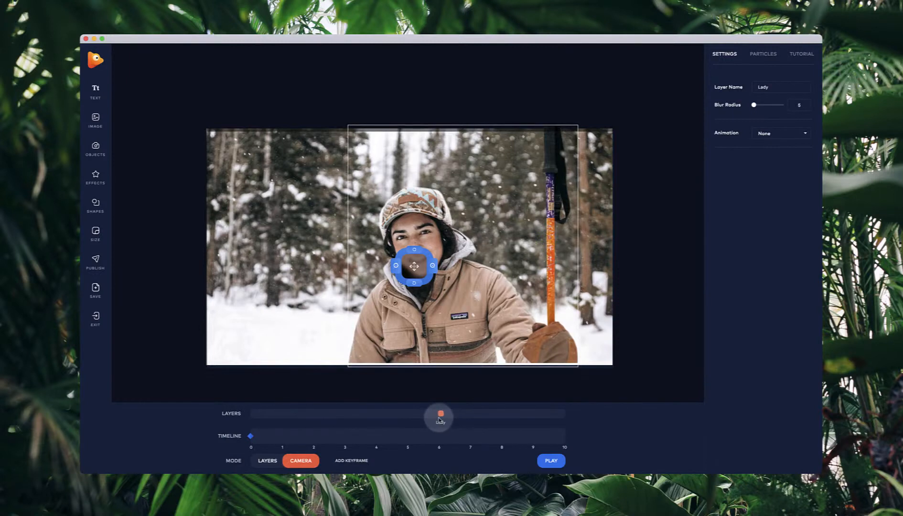
# Scale the starting camera view up to 6 in small increments
pyautogui.click(433, 266)
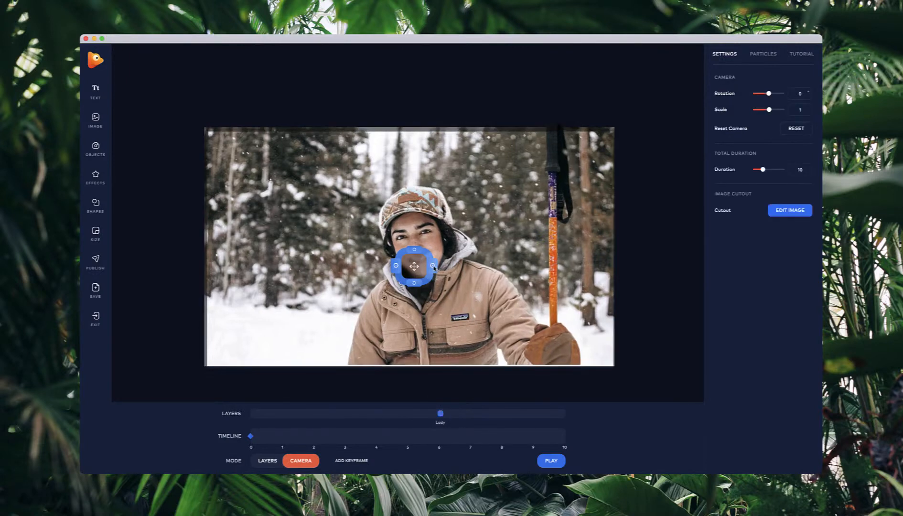
pyautogui.click(433, 267)
pyautogui.click(432, 267)
pyautogui.click(433, 268)
pyautogui.click(433, 268)
pyautogui.click(433, 268)
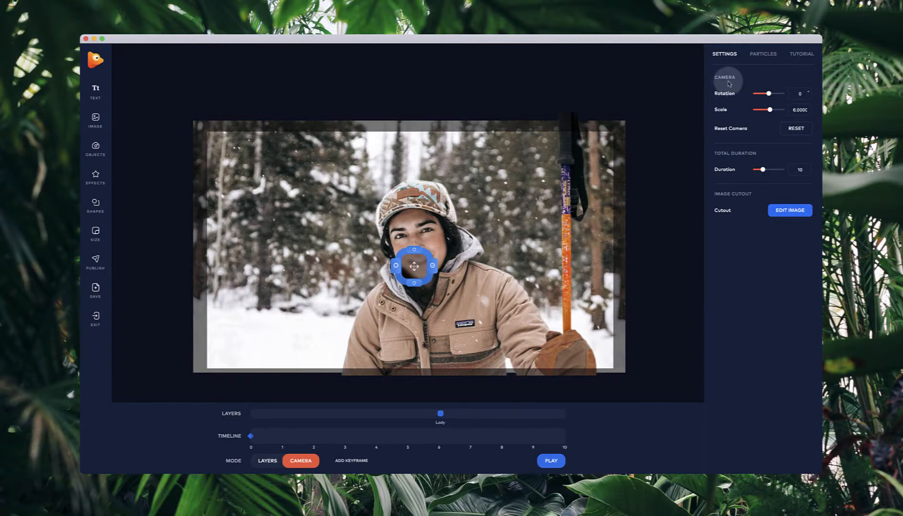
# Turn on particles, choose the soft white snow particle, and set quantity to 110 and size to 44
pyautogui.click(763, 54)
pyautogui.click(764, 81)
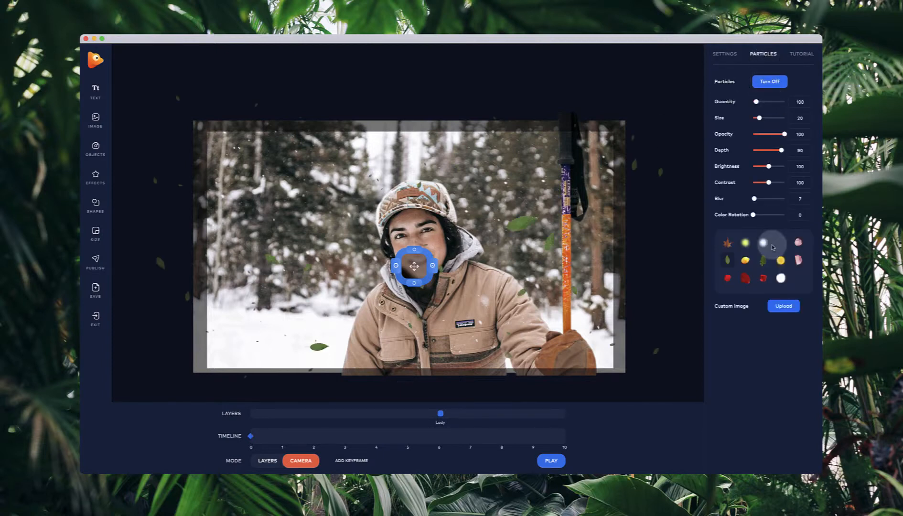
pyautogui.click(765, 244)
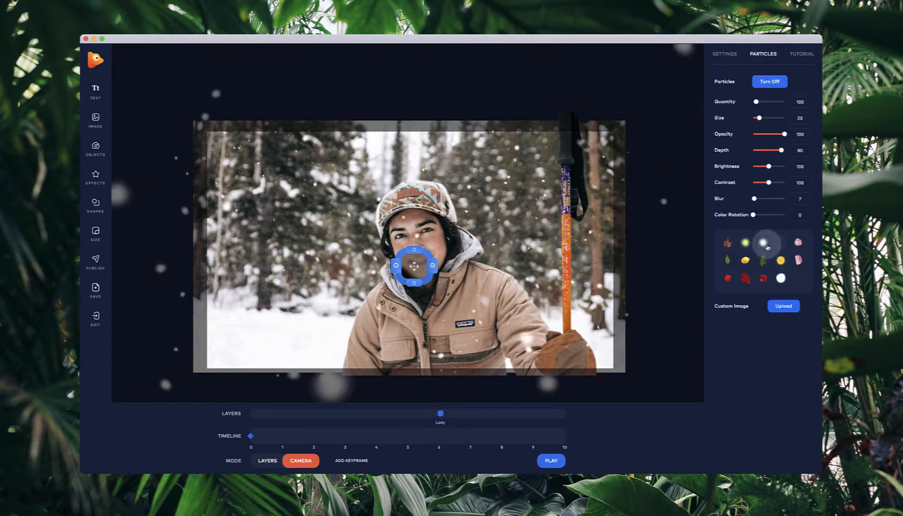
pyautogui.moveTo(761, 118); pyautogui.dragTo(756, 102)
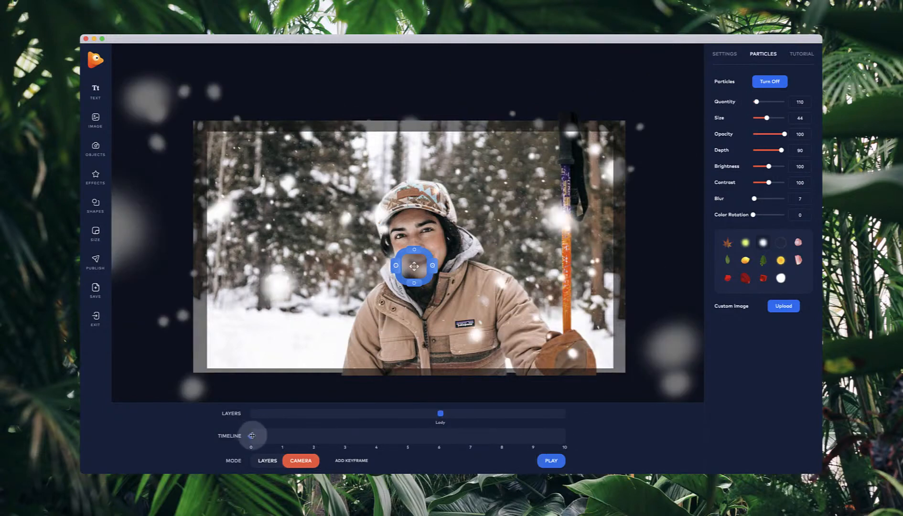
# Rotate the starting camera to 3°, scale it to about 9, and move its centre beside the woman's face
pyautogui.click(415, 285)
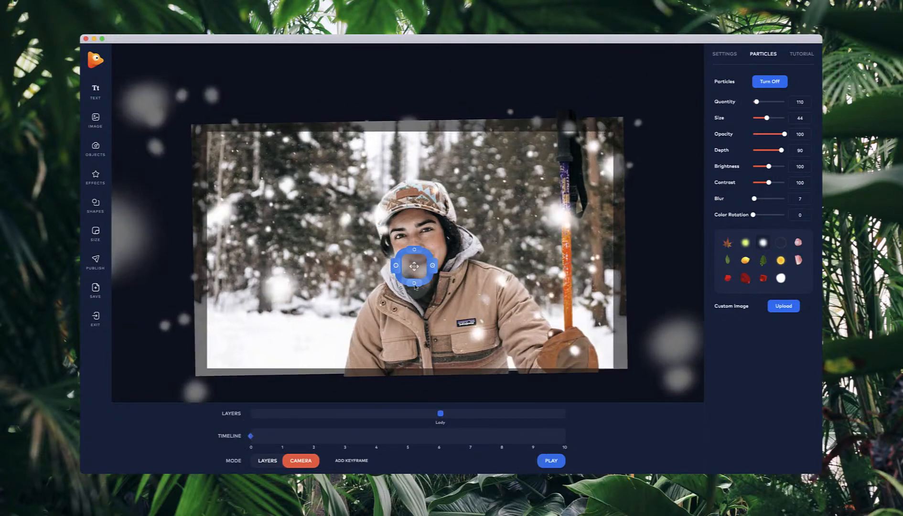
pyautogui.click(415, 286)
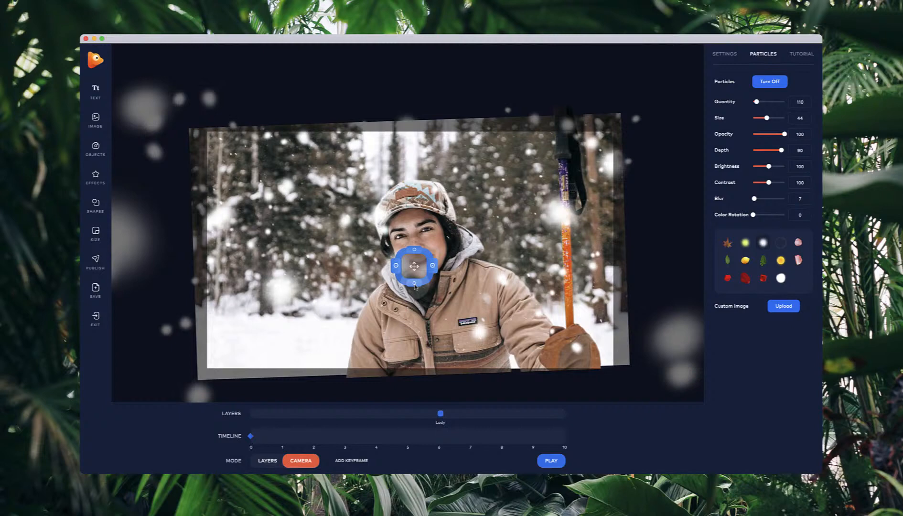
pyautogui.click(433, 267)
pyautogui.moveTo(420, 270); pyautogui.dragTo(460, 258)
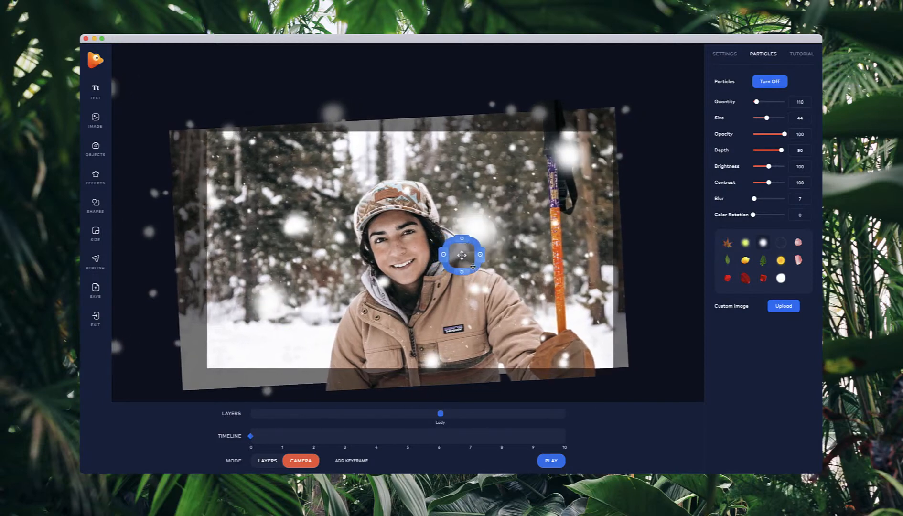
pyautogui.moveTo(471, 260); pyautogui.dragTo(477, 259)
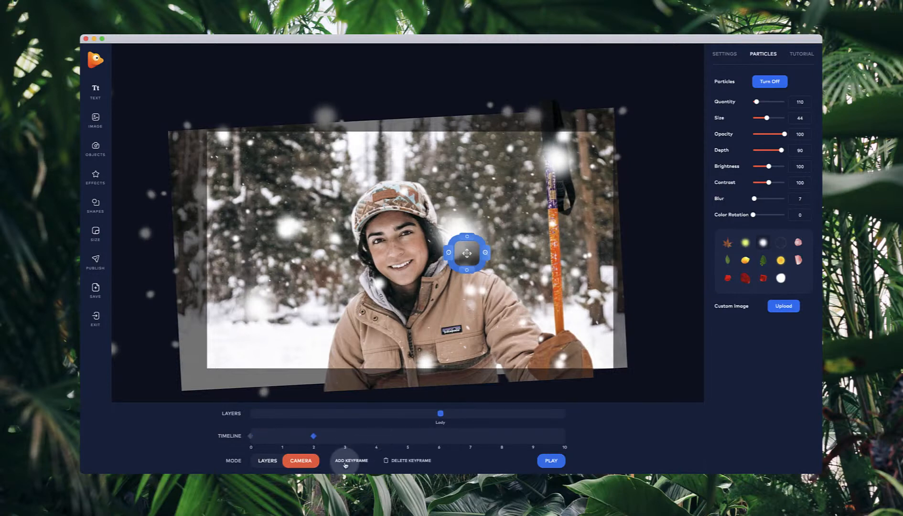
# Place a second camera keyframe at 6 seconds with rotation -7° and scale about 27.8, centring the view on the woman's face
pyautogui.moveTo(321, 436); pyautogui.dragTo(377, 434)
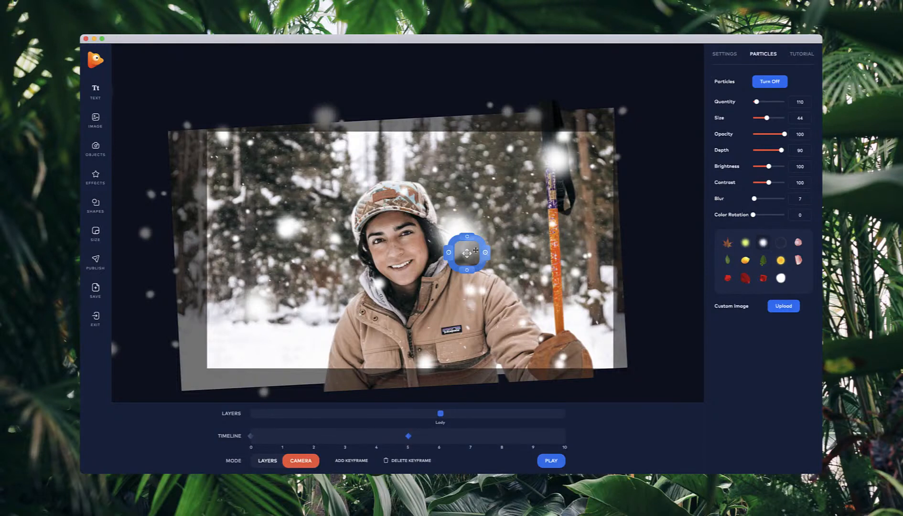
pyautogui.click(724, 53)
pyautogui.click(767, 107)
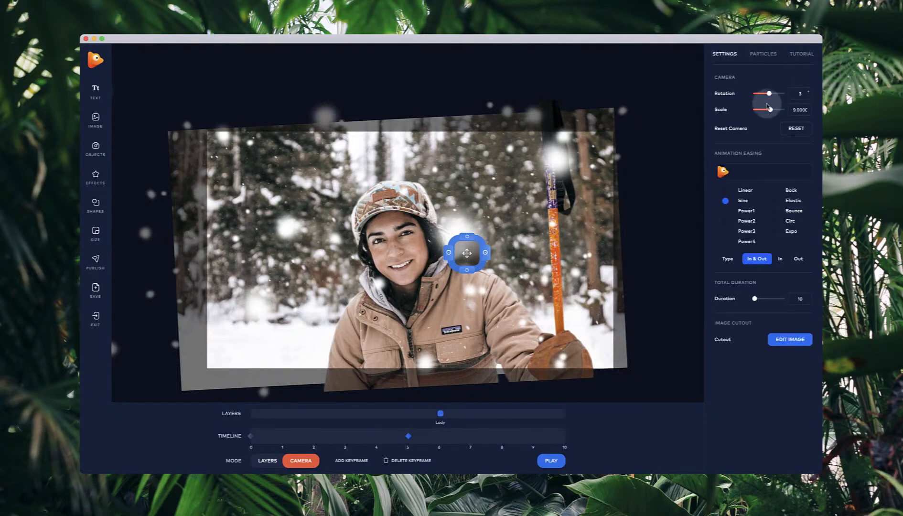
pyautogui.moveTo(774, 111); pyautogui.dragTo(772, 109)
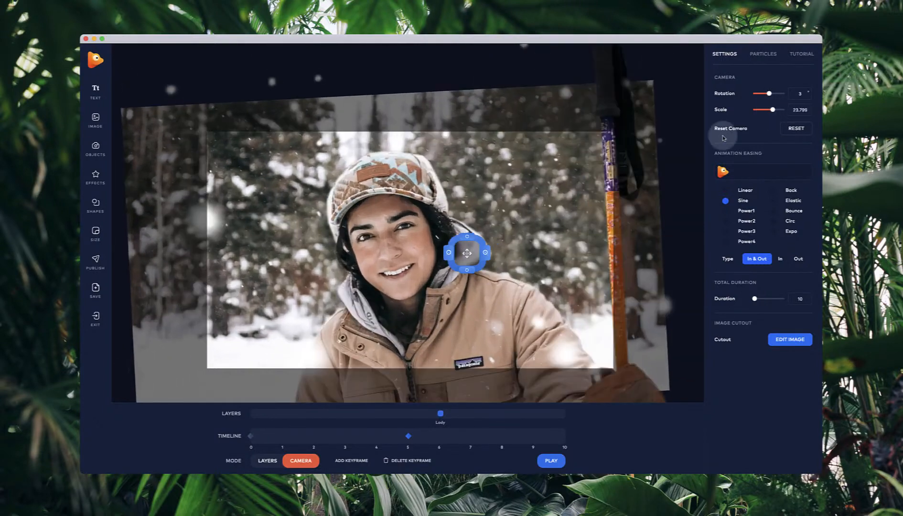
pyautogui.moveTo(468, 271); pyautogui.dragTo(414, 227)
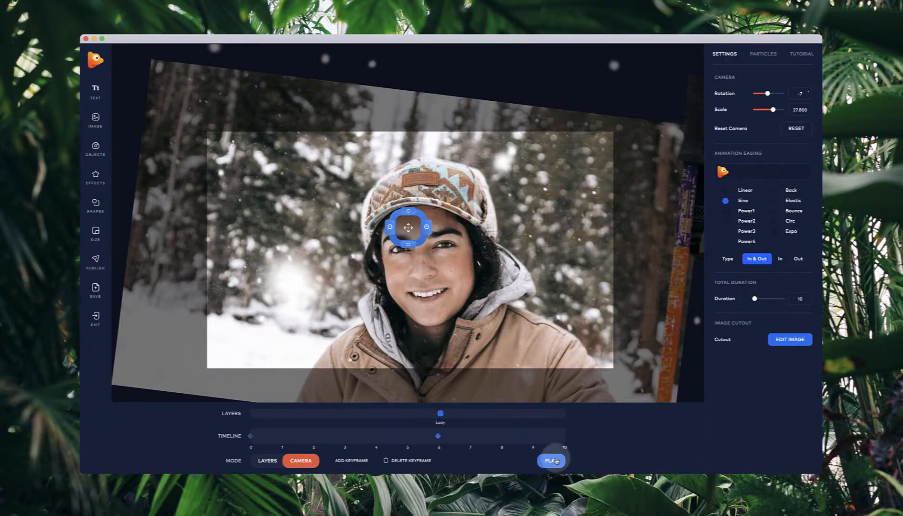
# Preview the camera animation, change the second keyframe's easing to Power2, and preview it again
pyautogui.click(552, 461)
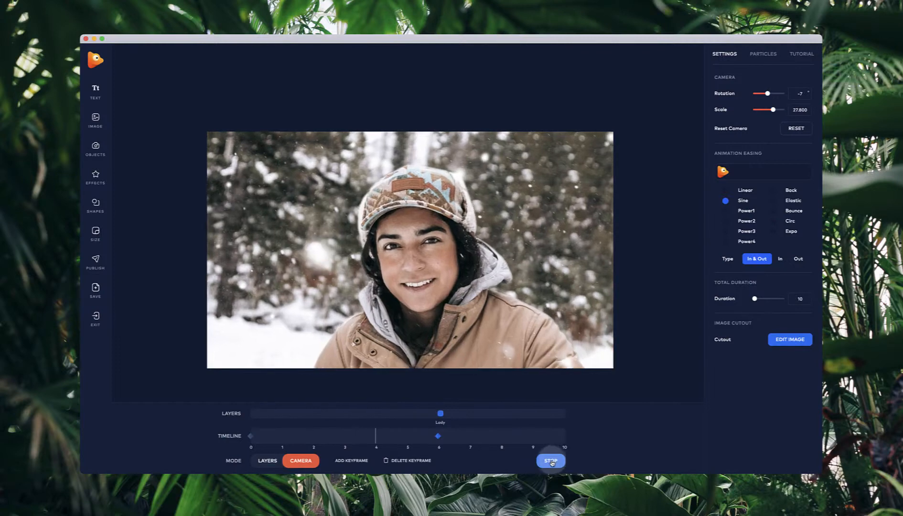
pyautogui.click(550, 462)
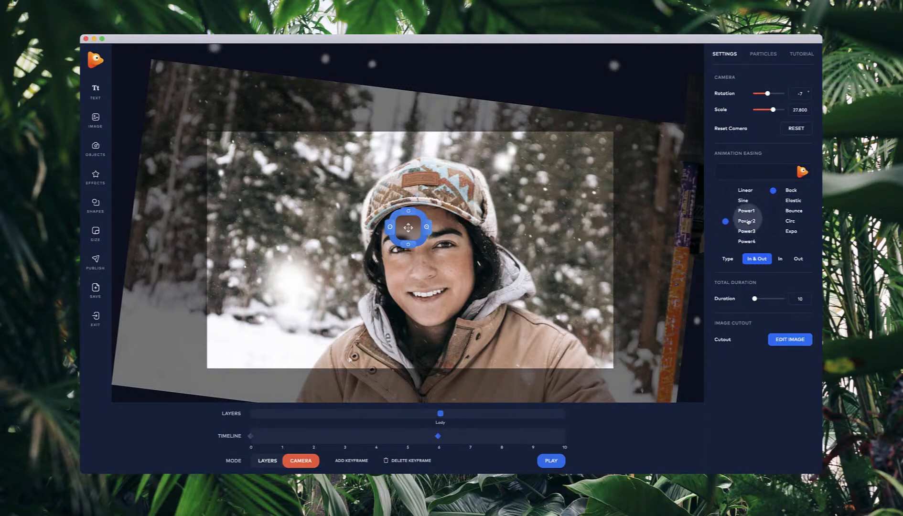
pyautogui.click(550, 462)
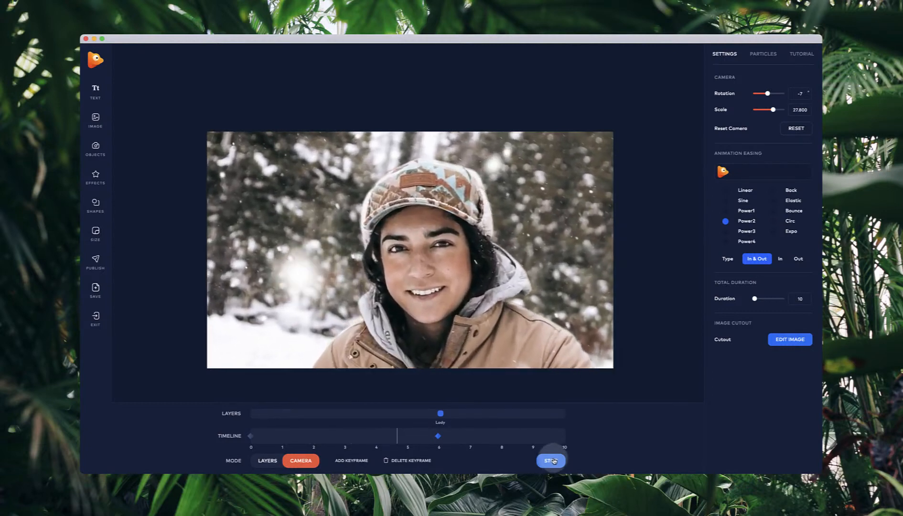
pyautogui.click(553, 461)
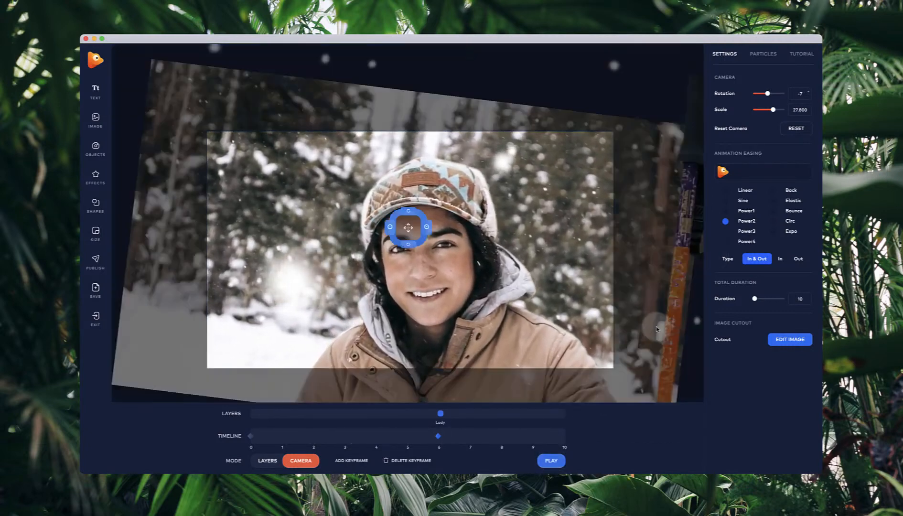
# Add a third camera keyframe at 9 seconds, reset the camera on it, and preview the animation
pyautogui.click(534, 437)
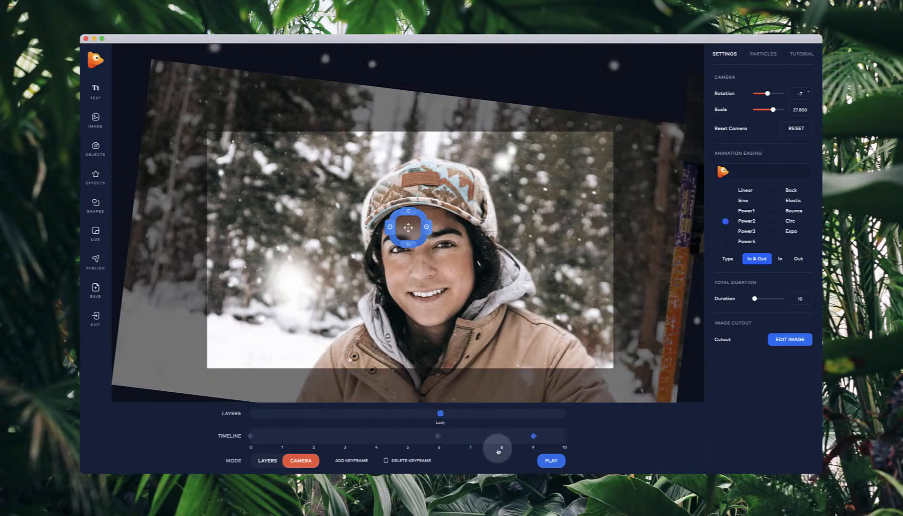
pyautogui.click(801, 133)
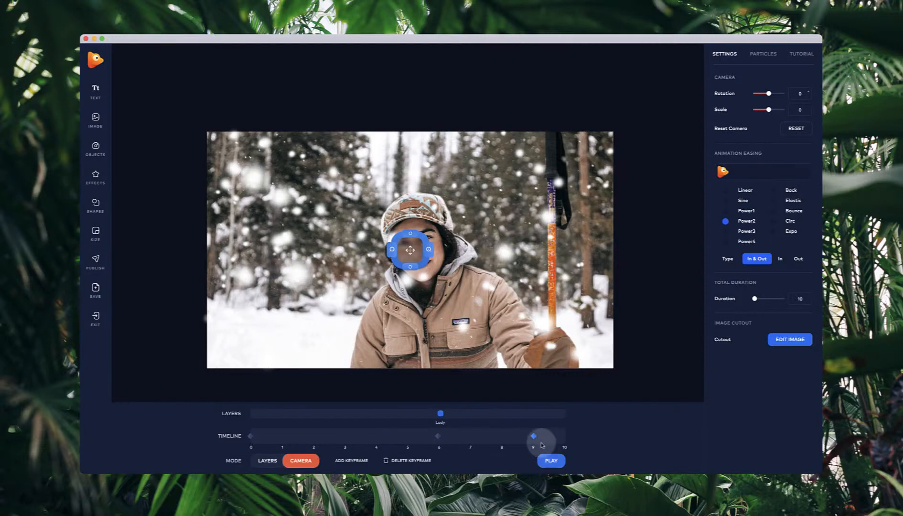
pyautogui.click(552, 462)
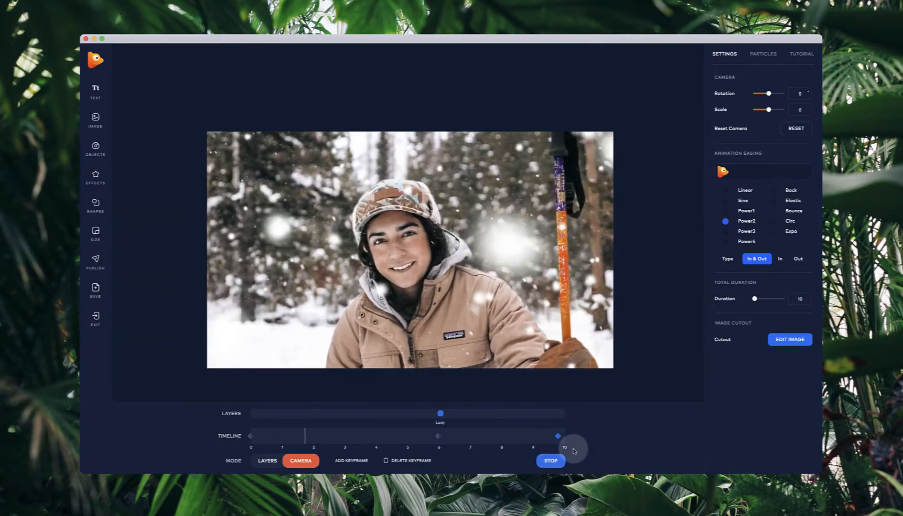
pyautogui.click(551, 461)
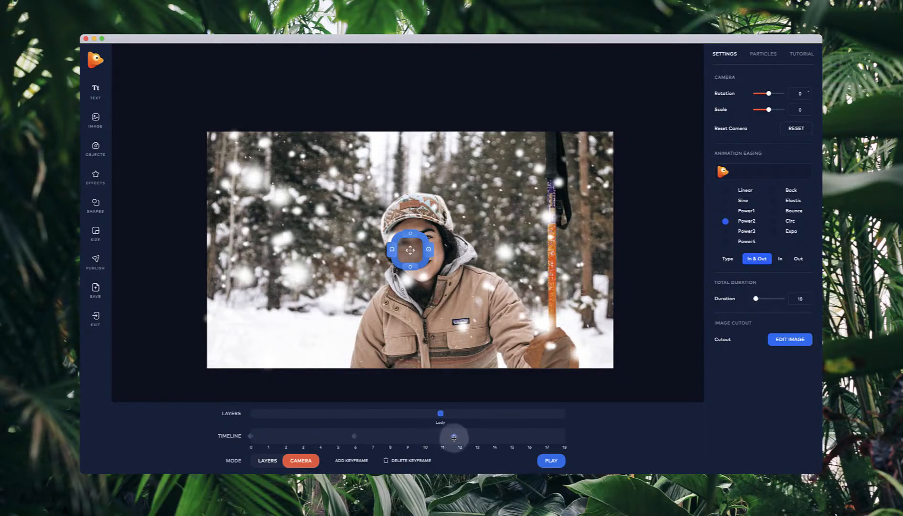
# Extend the timeline to 12 seconds with the last keyframe at its end, and set that keyframe's camera scale to 3 with a slight shift
pyautogui.moveTo(454, 437); pyautogui.dragTo(458, 437)
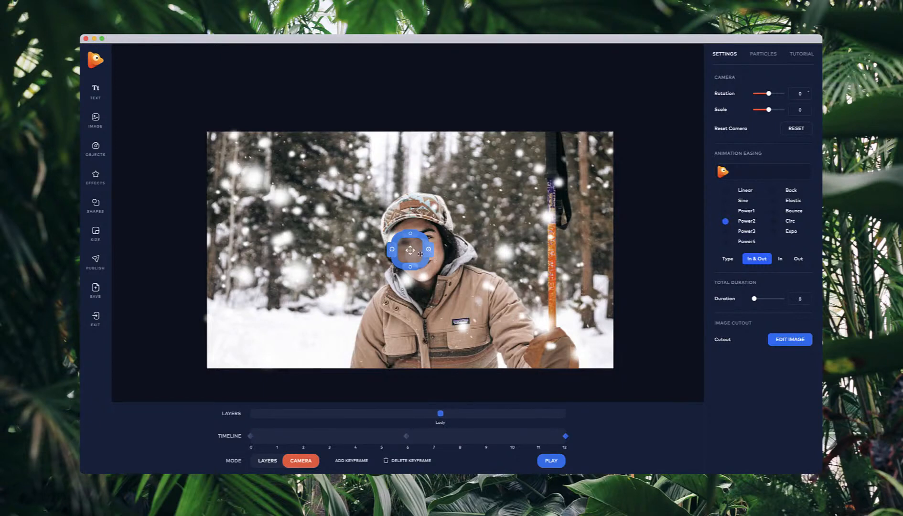
pyautogui.scroll(3, 420, 254)
pyautogui.moveTo(414, 256); pyautogui.dragTo(406, 261)
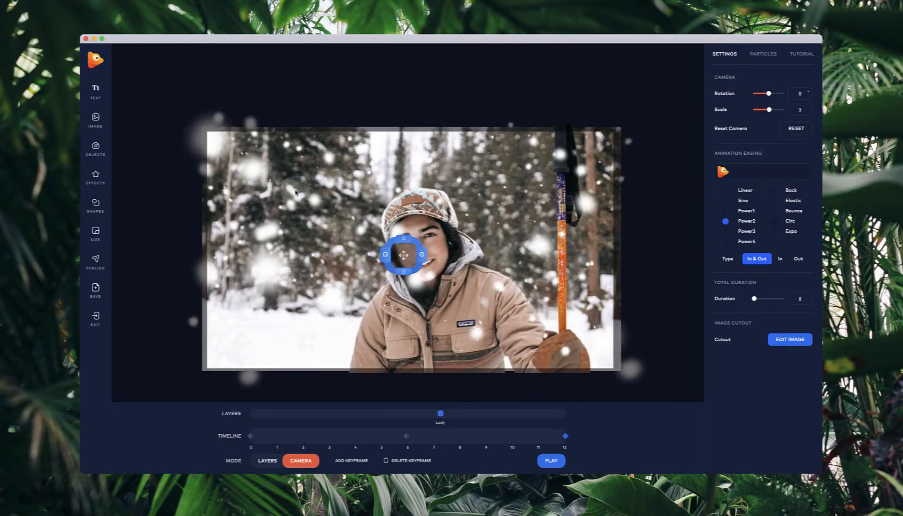
pyautogui.click(107, 177)
pyautogui.scroll(-5, 184, 203)
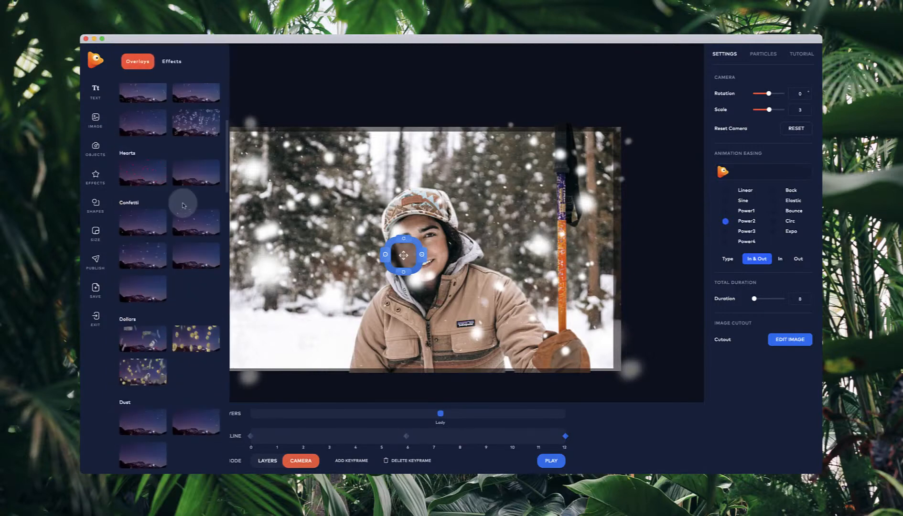
pyautogui.scroll(-9, 185, 205)
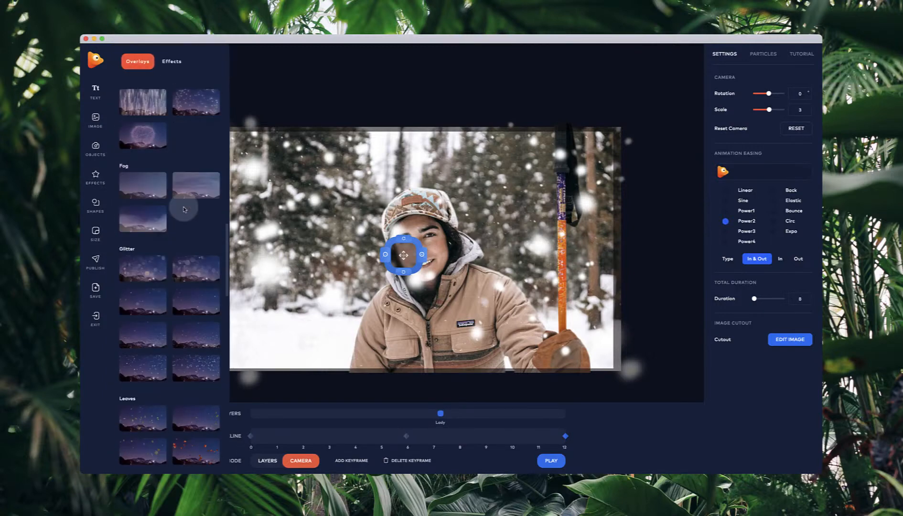
pyautogui.scroll(10, 160, 183)
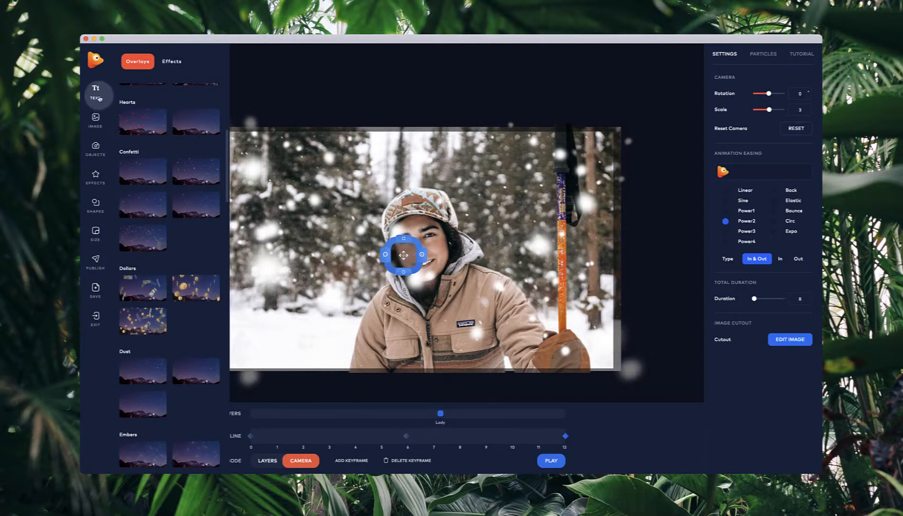
# Crop the scene to the square Facebook (High Res) 2160 x 2160 format around the woman and play the animation
pyautogui.click(95, 233)
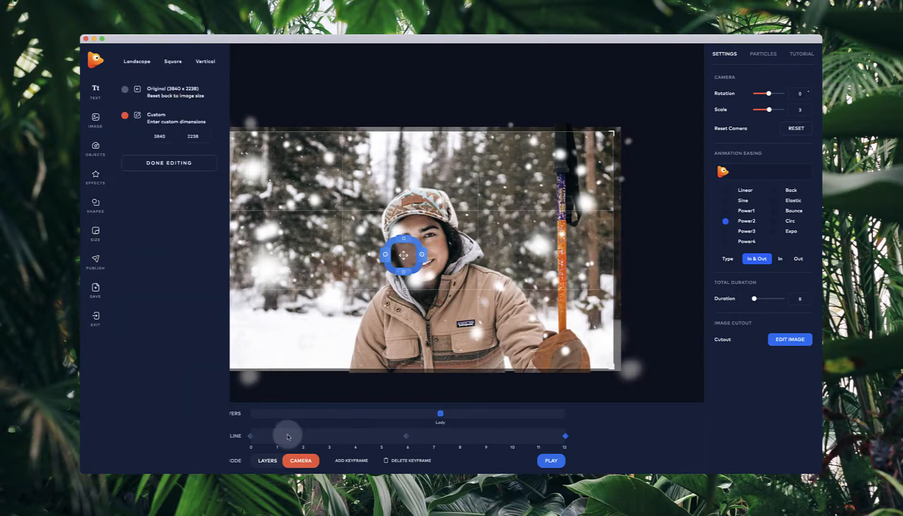
pyautogui.click(267, 462)
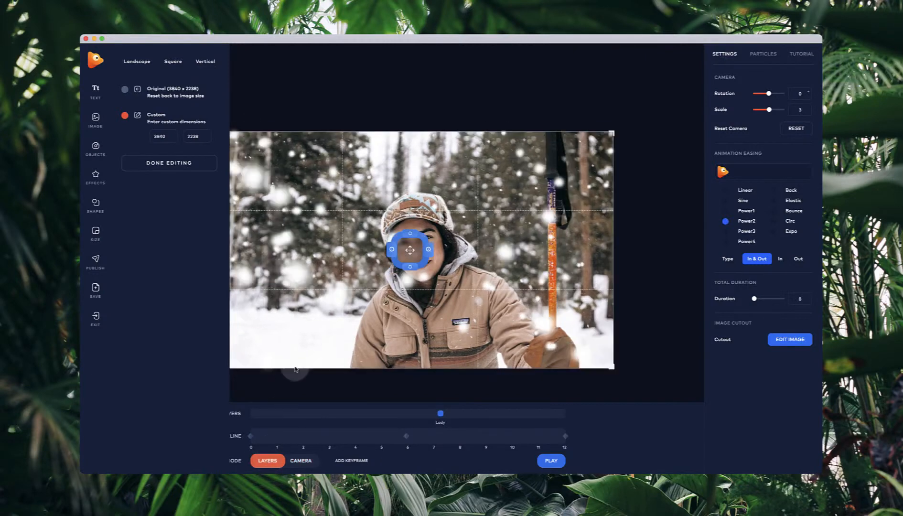
pyautogui.click(183, 64)
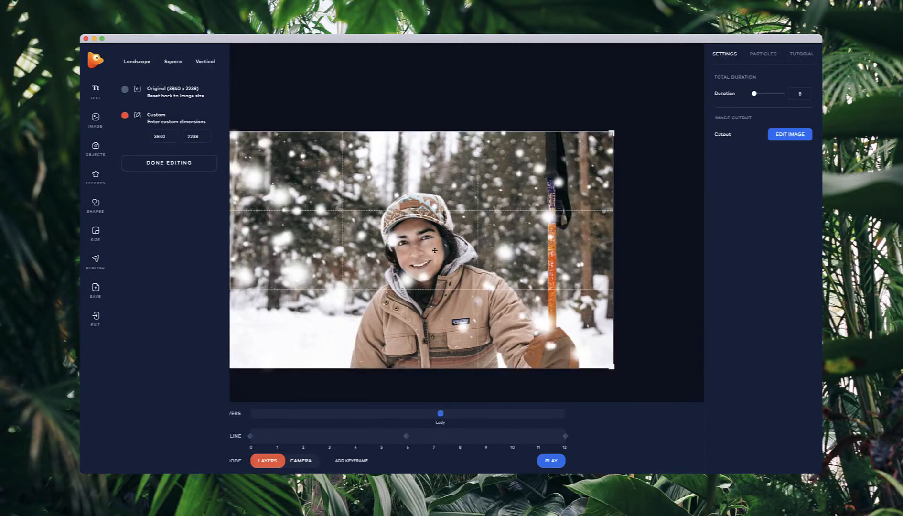
pyautogui.click(179, 63)
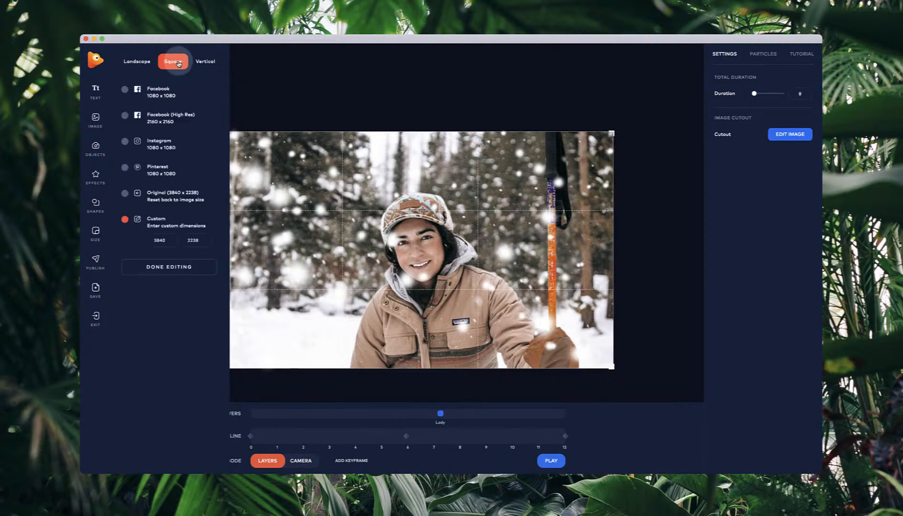
pyautogui.click(158, 117)
pyautogui.moveTo(405, 240); pyautogui.dragTo(412, 242)
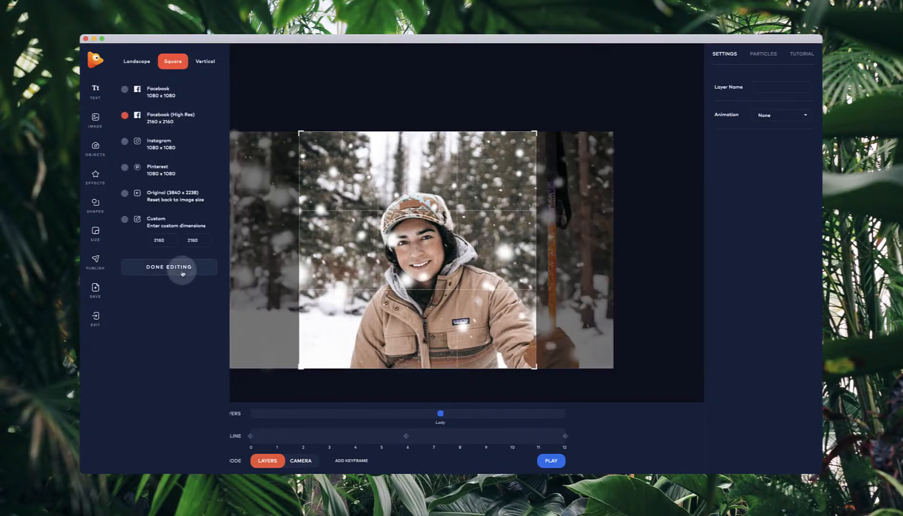
pyautogui.click(181, 268)
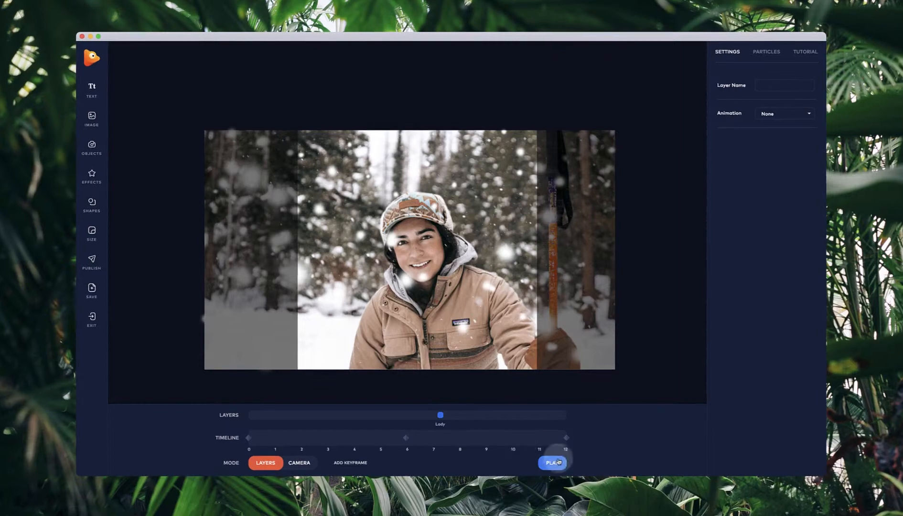
pyautogui.click(558, 461)
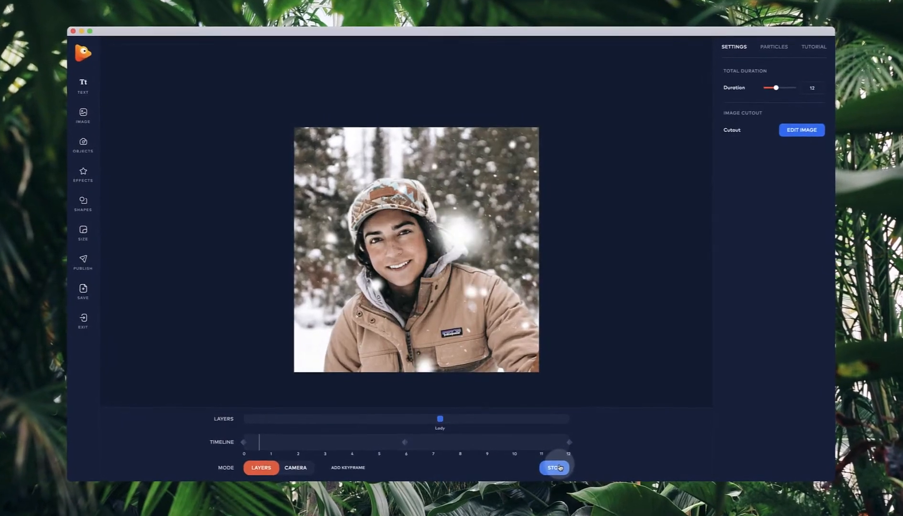